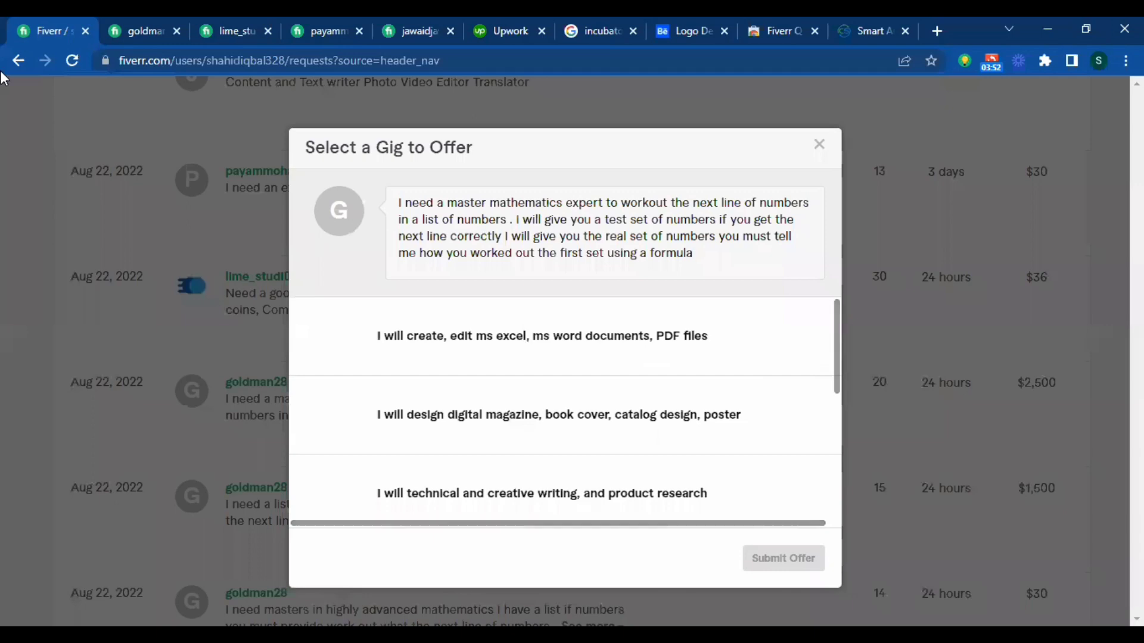
- Read the buyer's master mathematics expert request and look through the gigs available to offer
drag(403, 202, 645, 255)
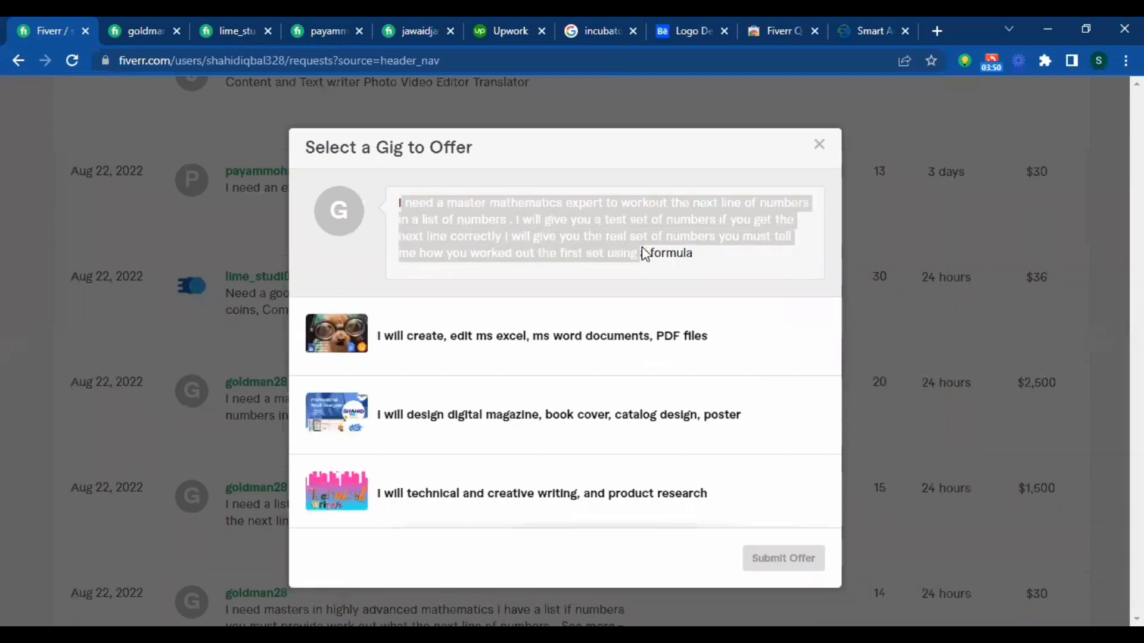
click(411, 219)
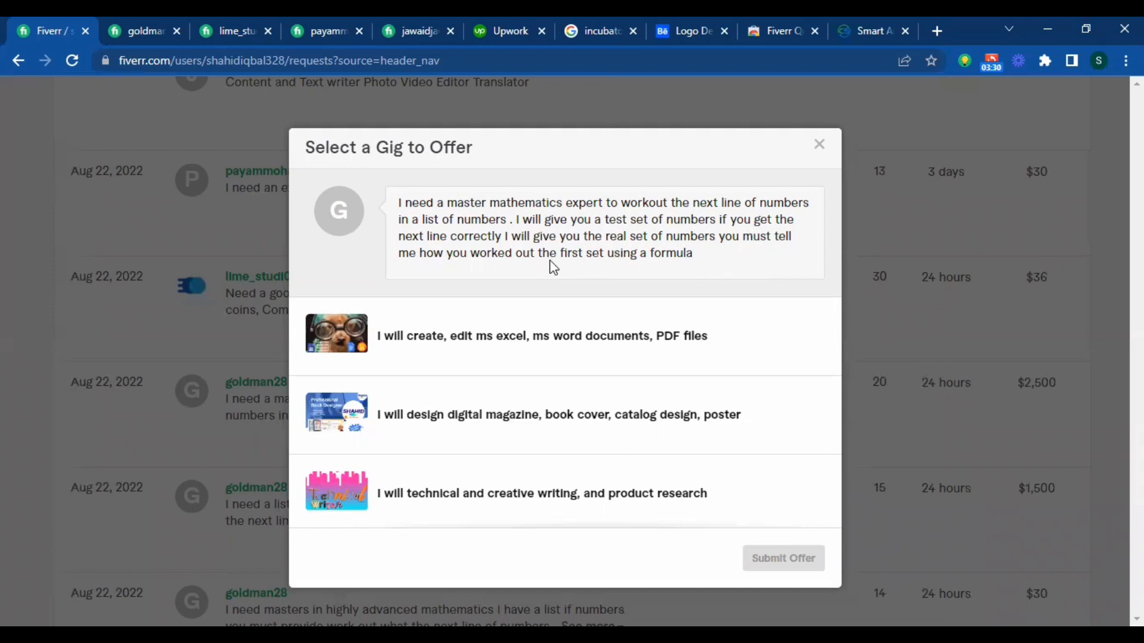
drag(596, 253, 594, 236)
click(694, 277)
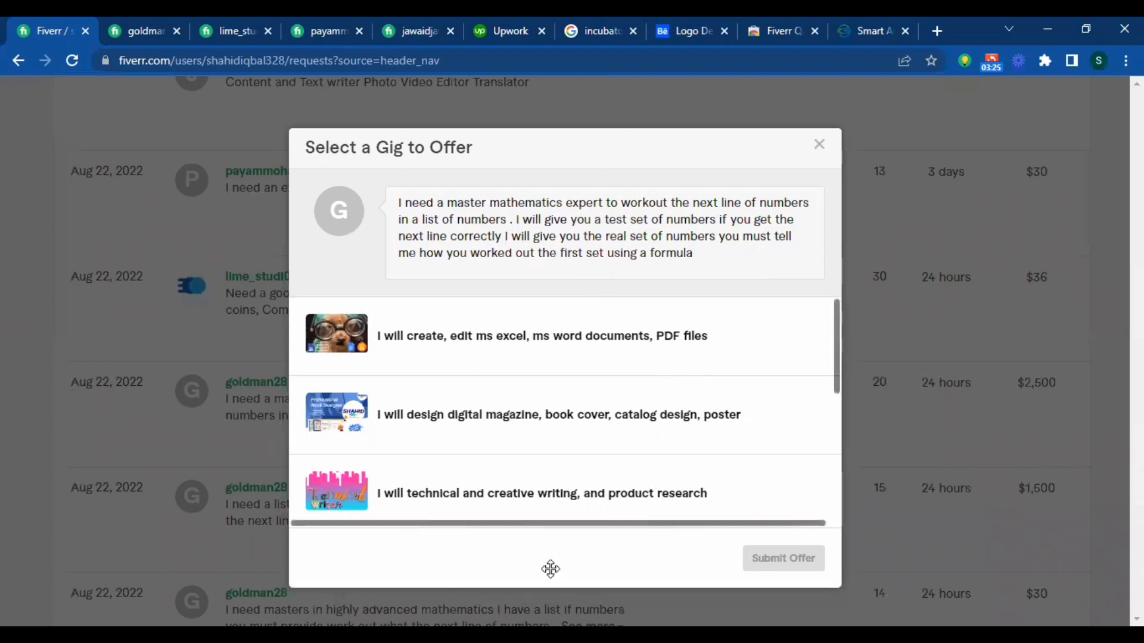
scroll(605, 345, down, 3)
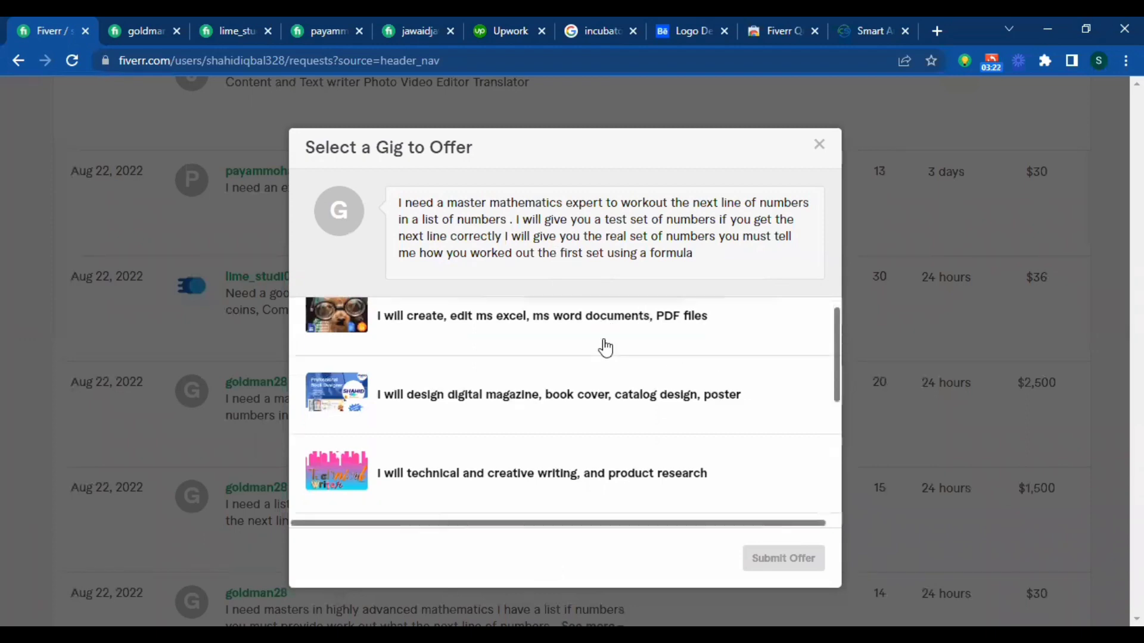
scroll(628, 355, up, 3)
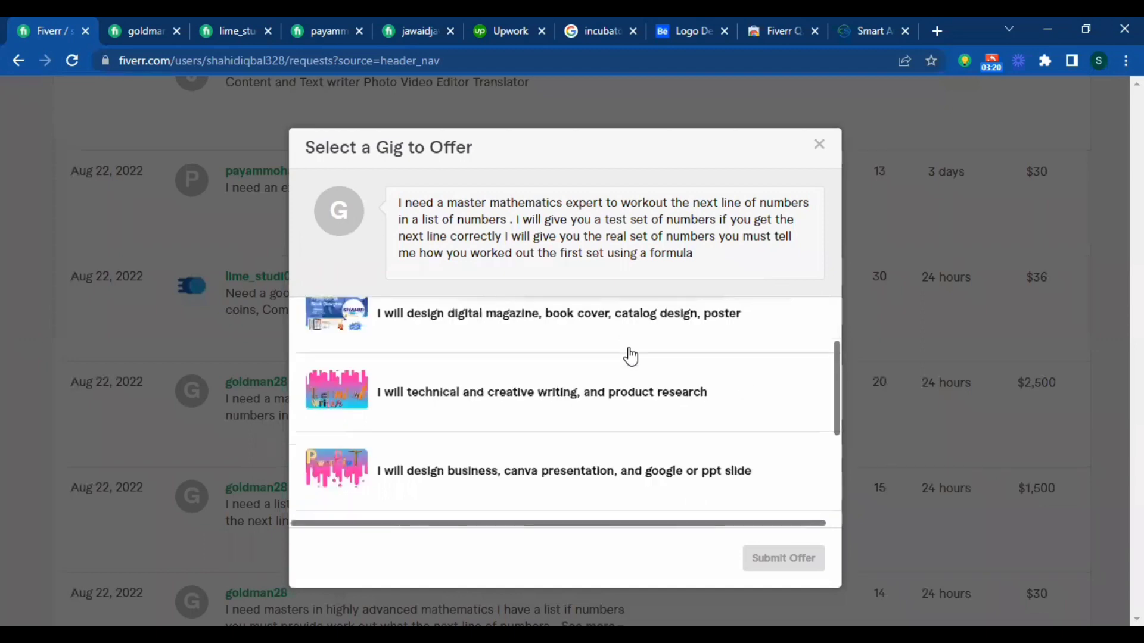
scroll(493, 388, down, 3)
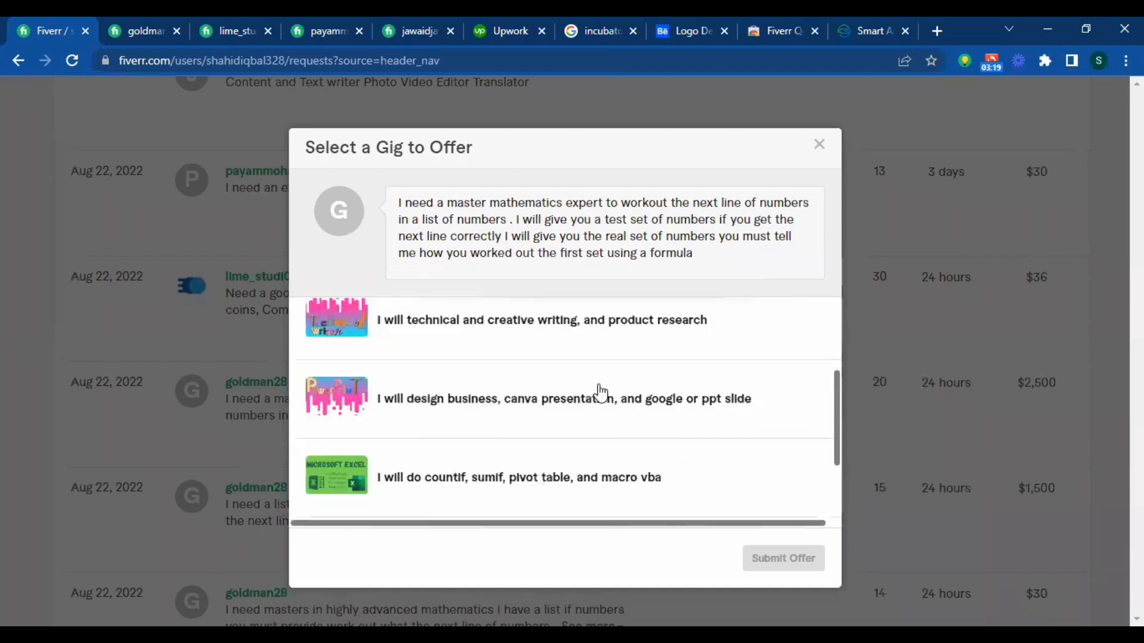
scroll(616, 387, up, 2)
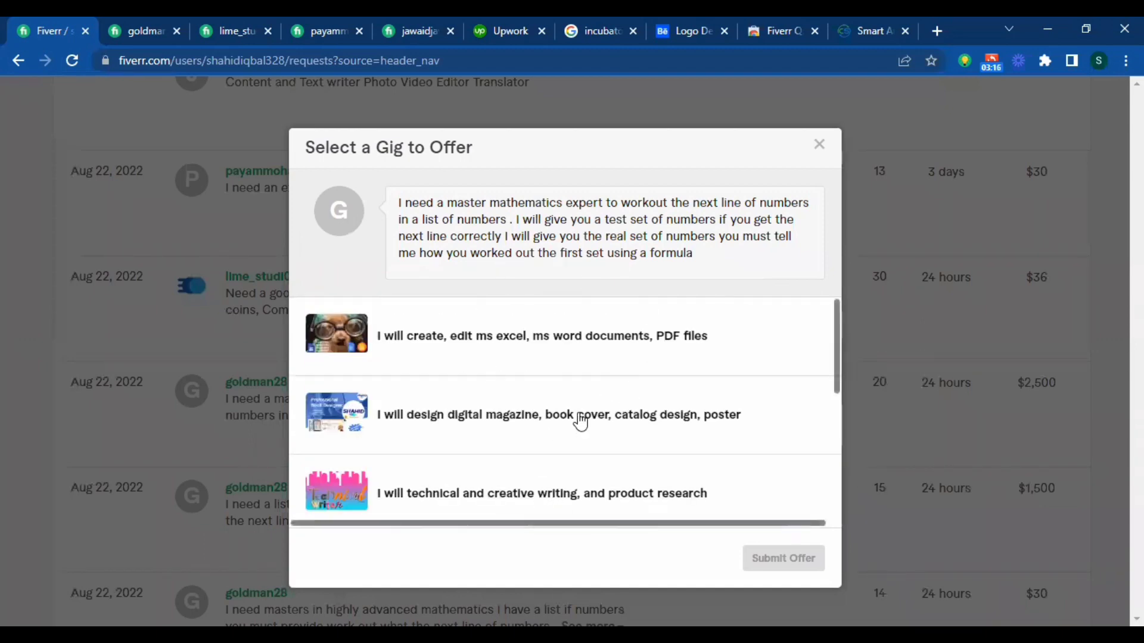
scroll(579, 421, down, 4)
scroll(580, 421, up, 3)
scroll(530, 354, down, 5)
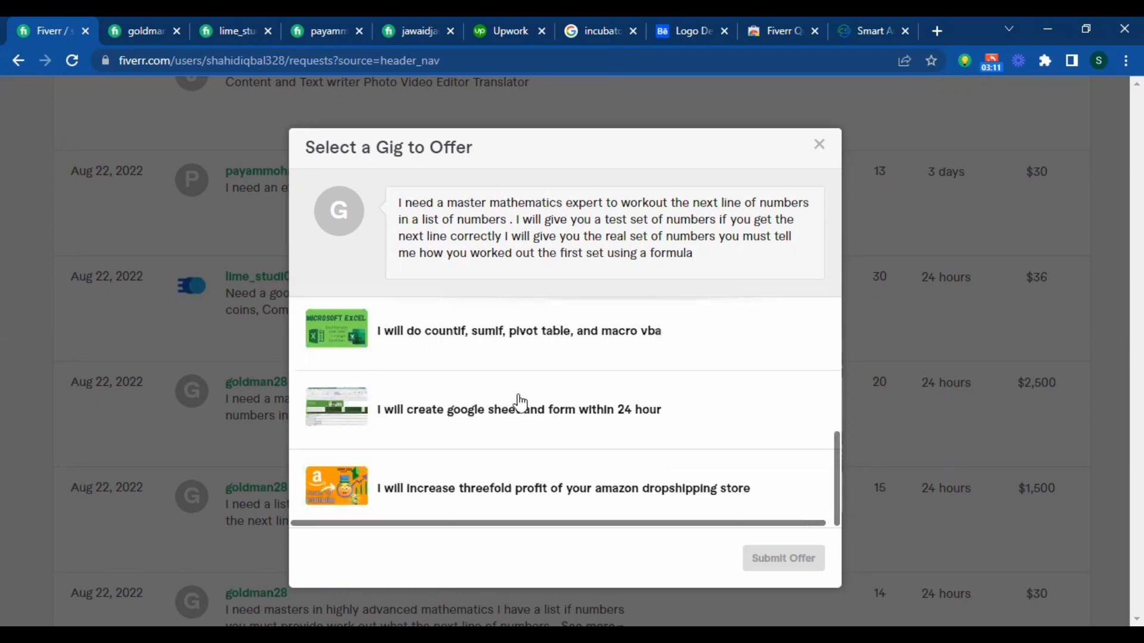
click(536, 415)
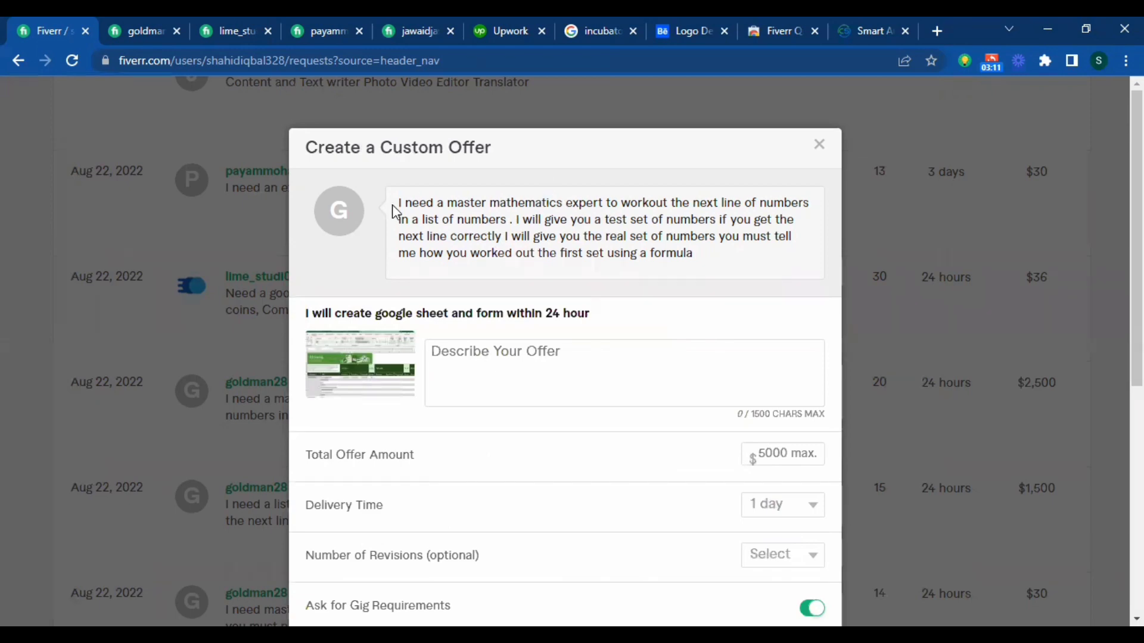
drag(396, 205, 544, 253)
click(462, 356)
drag(396, 204, 709, 262)
click(819, 145)
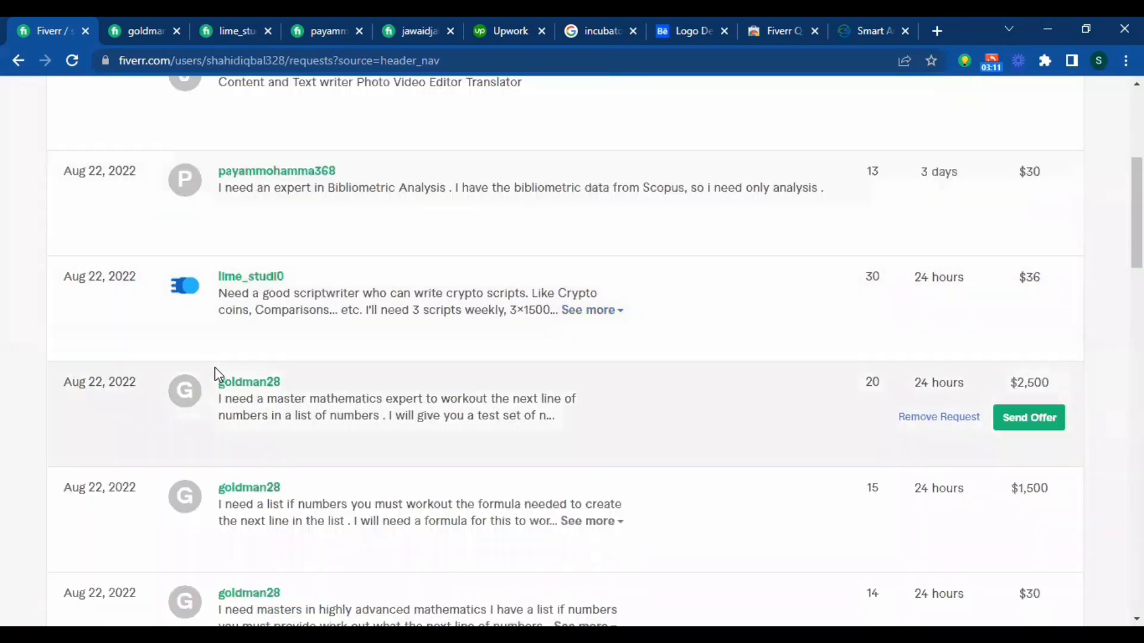
- Open a custom offer for the $2,500 mathematics request, using the Google Sheet and form gig
drag(216, 394, 266, 382)
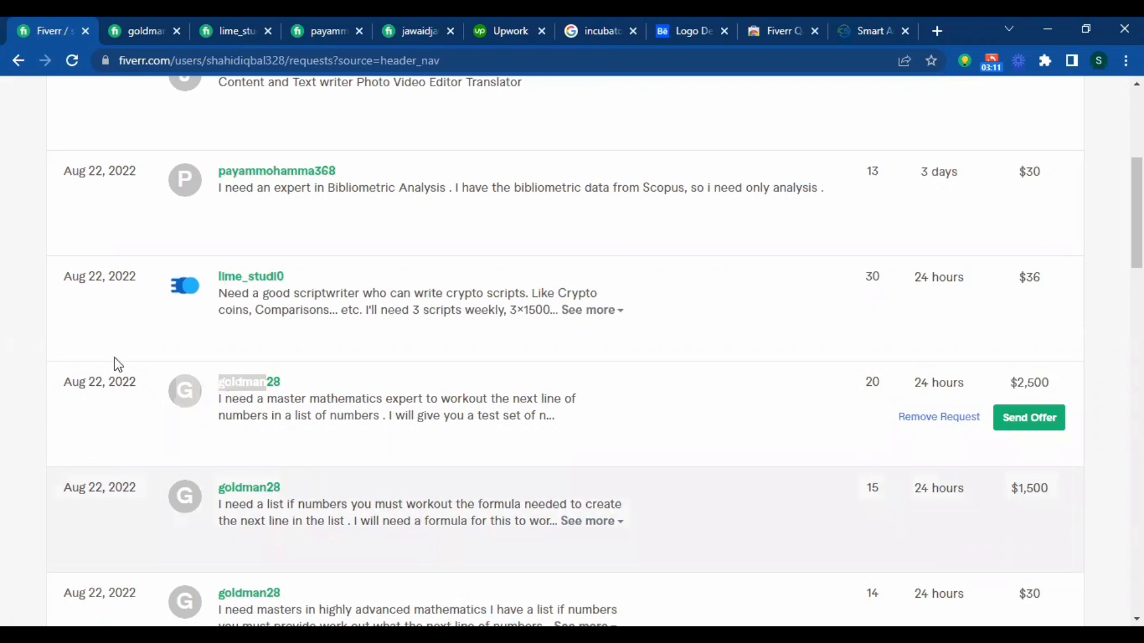
click(373, 415)
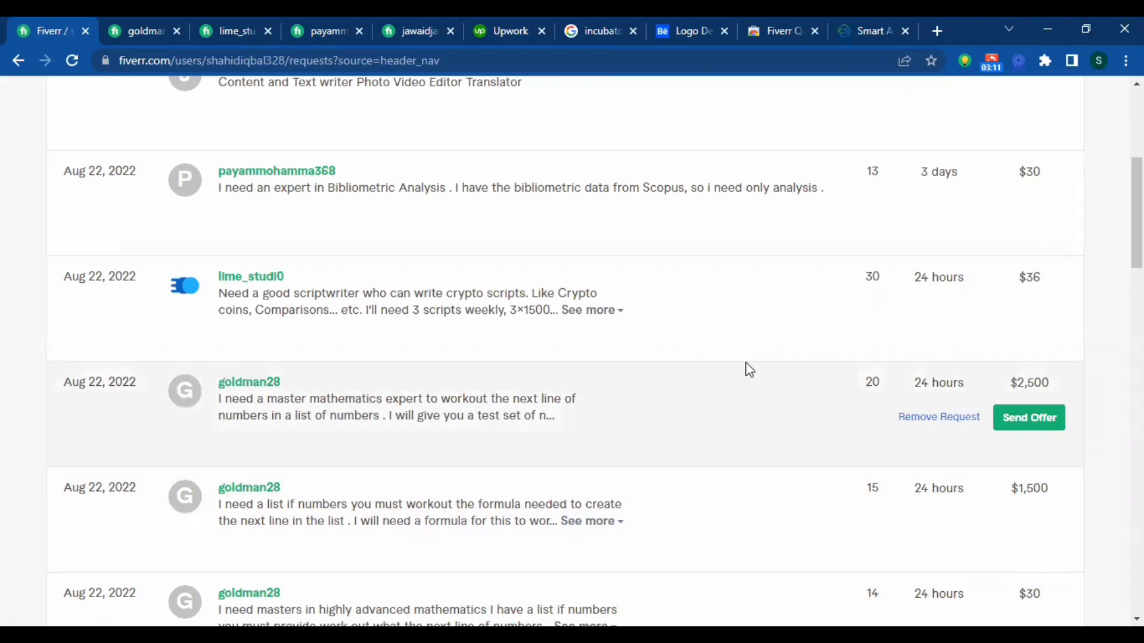
click(1023, 420)
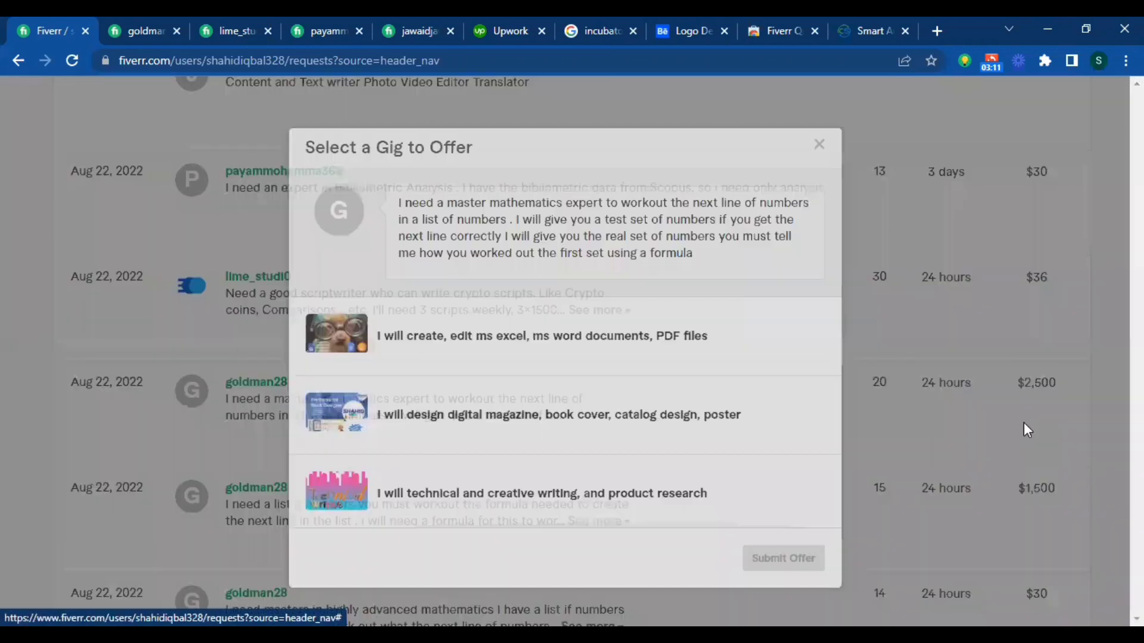
scroll(559, 417, down, 5)
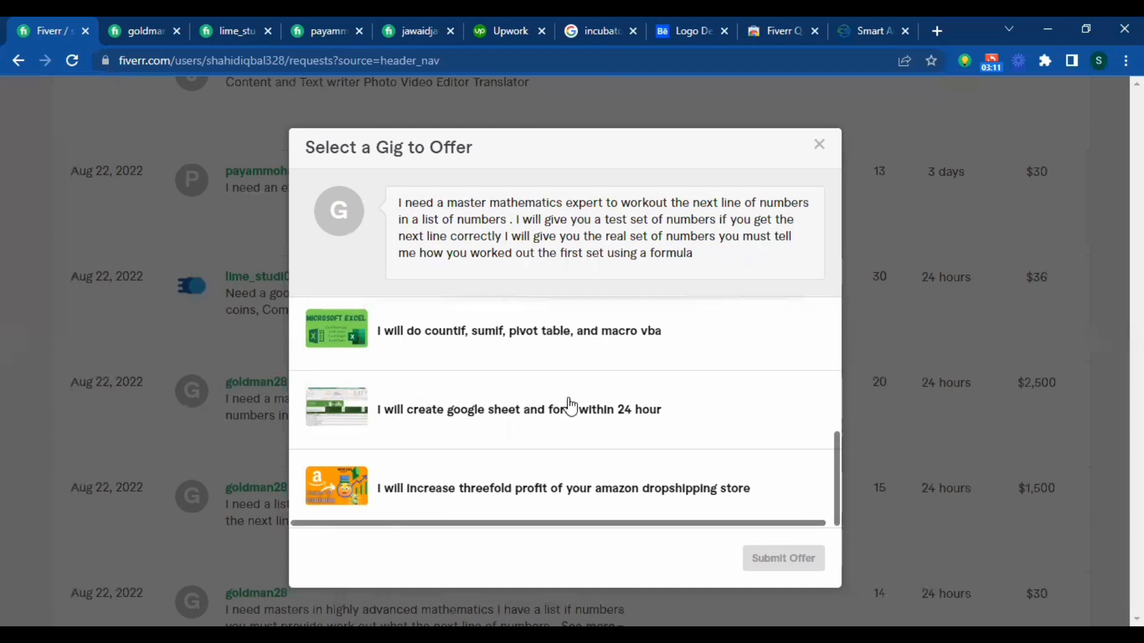
click(554, 408)
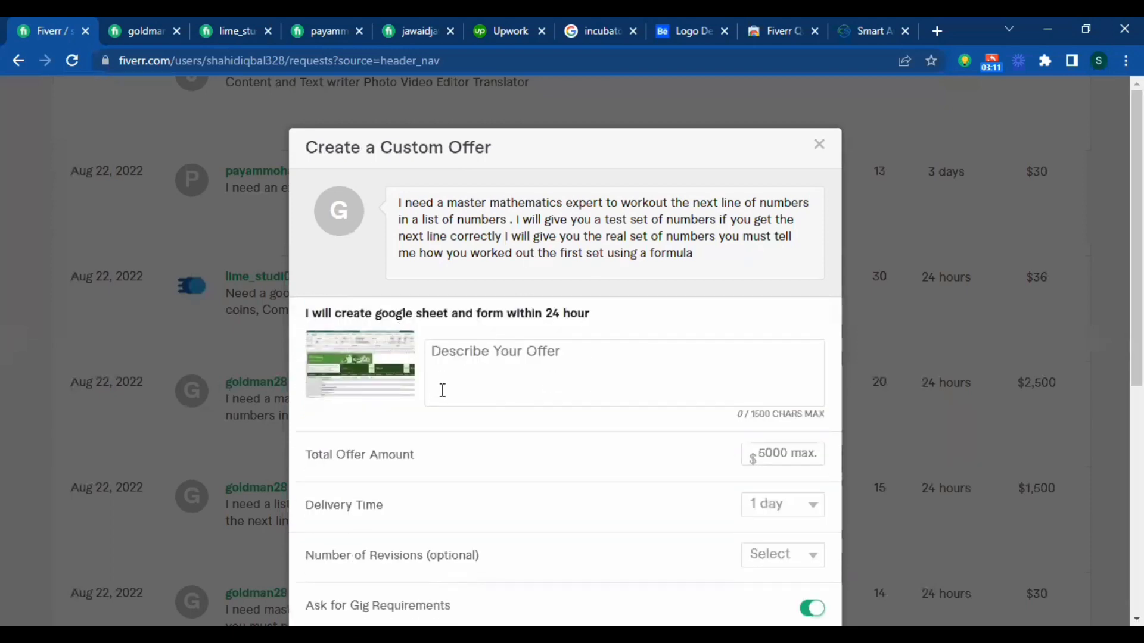
click(430, 352)
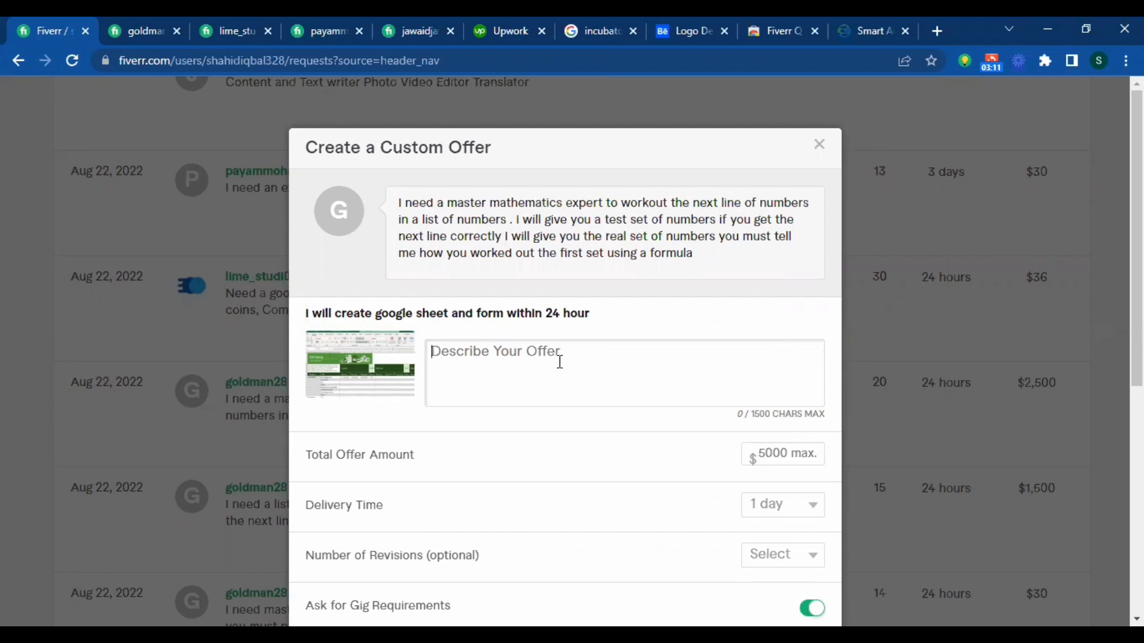
click(477, 337)
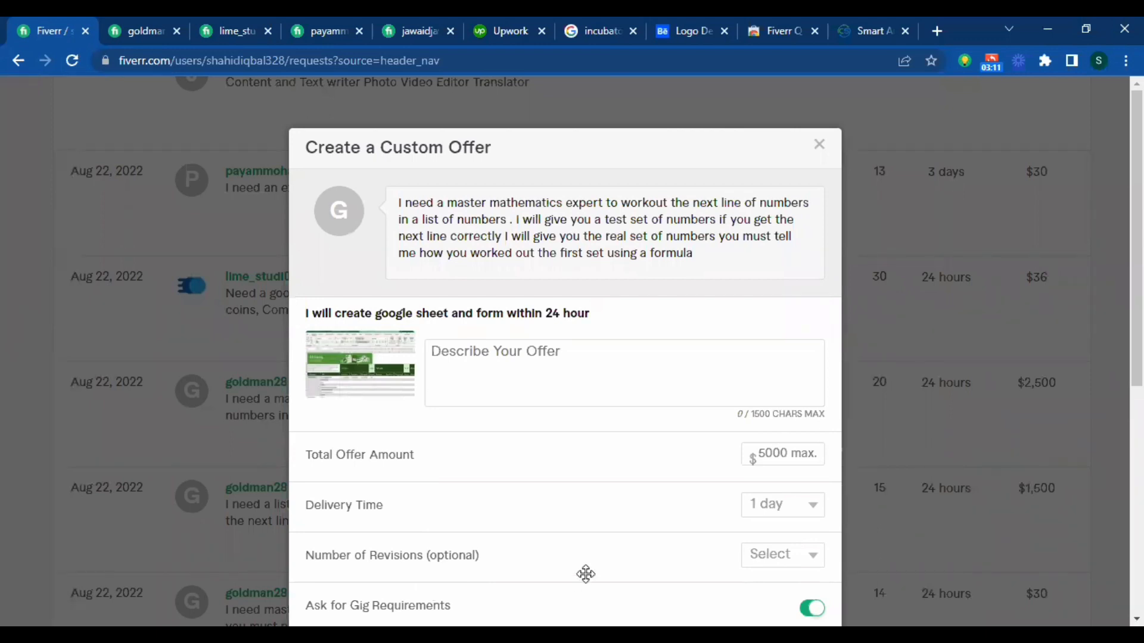
click(590, 399)
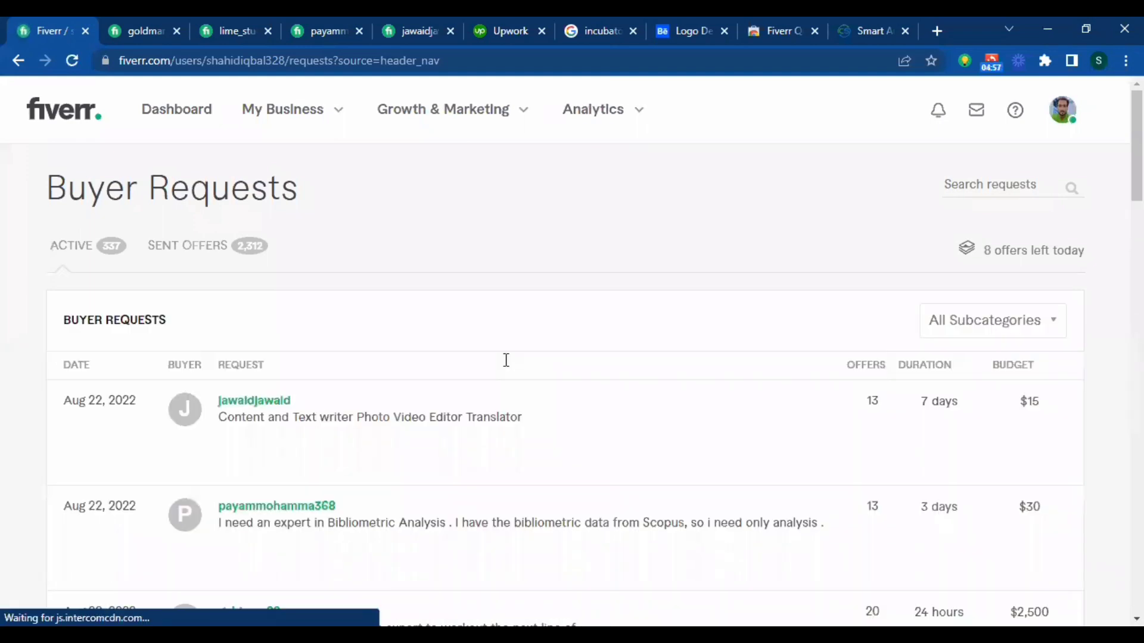
- Start an offer on the $2,500 mathematics expert request with the gig "I will create google sheet and form within 24 hour"
mouse_move(693, 466)
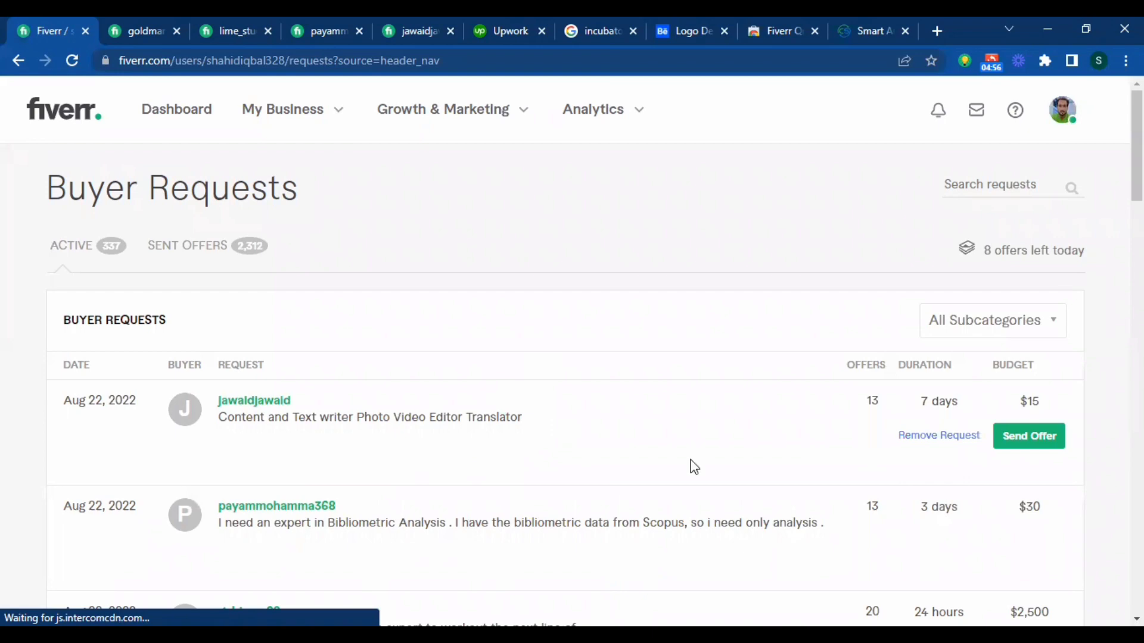
scroll(807, 411, down, 5)
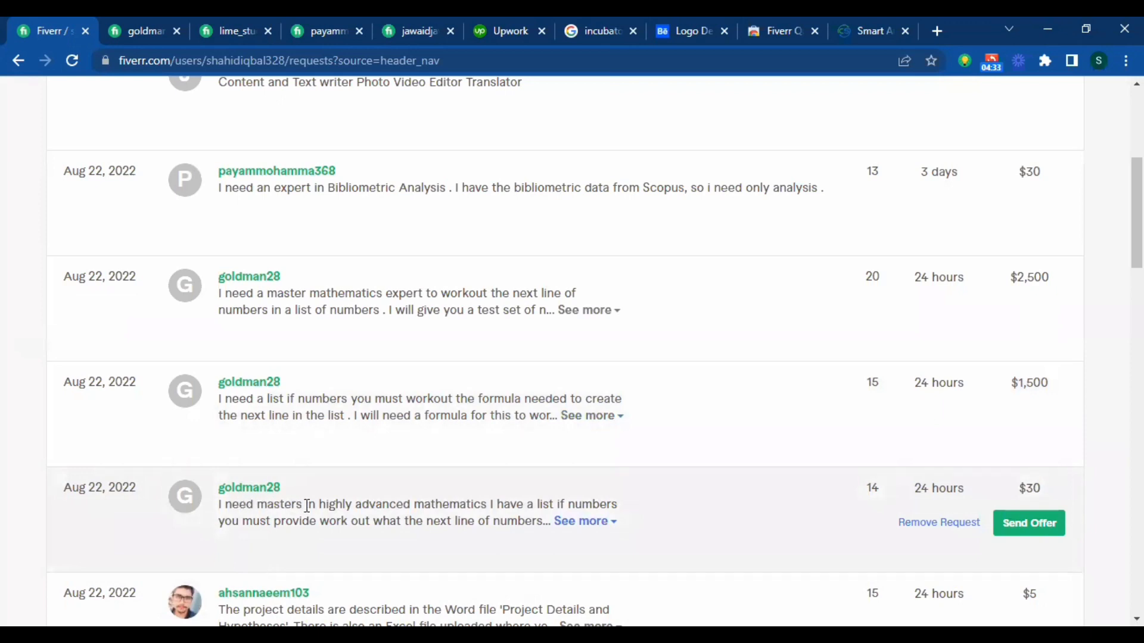
drag(301, 506, 412, 511)
click(815, 541)
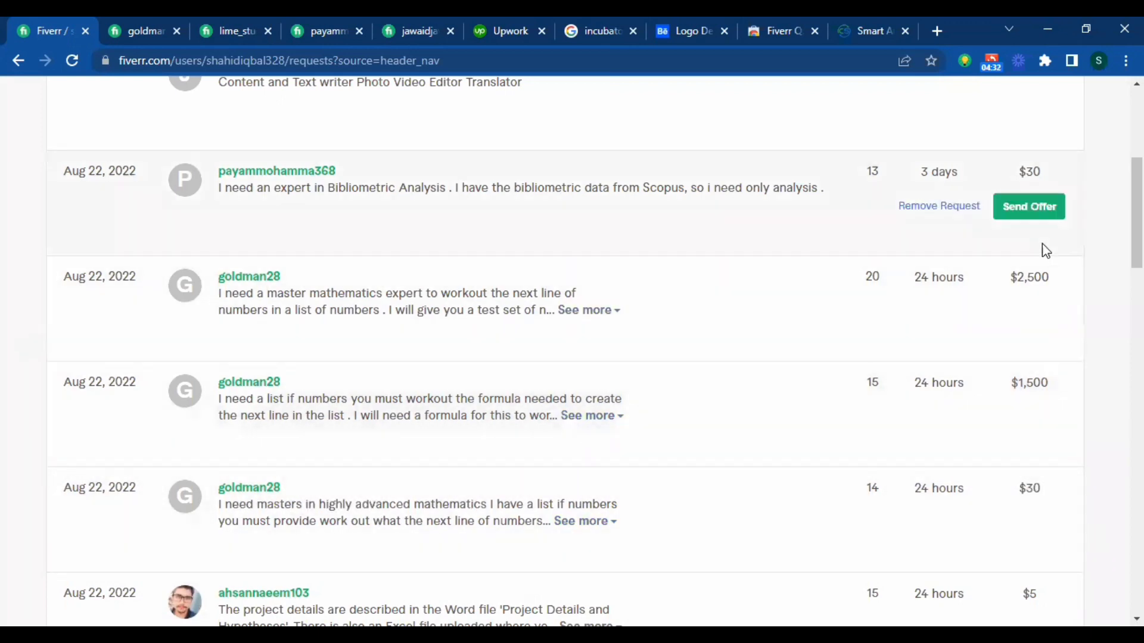
click(1036, 319)
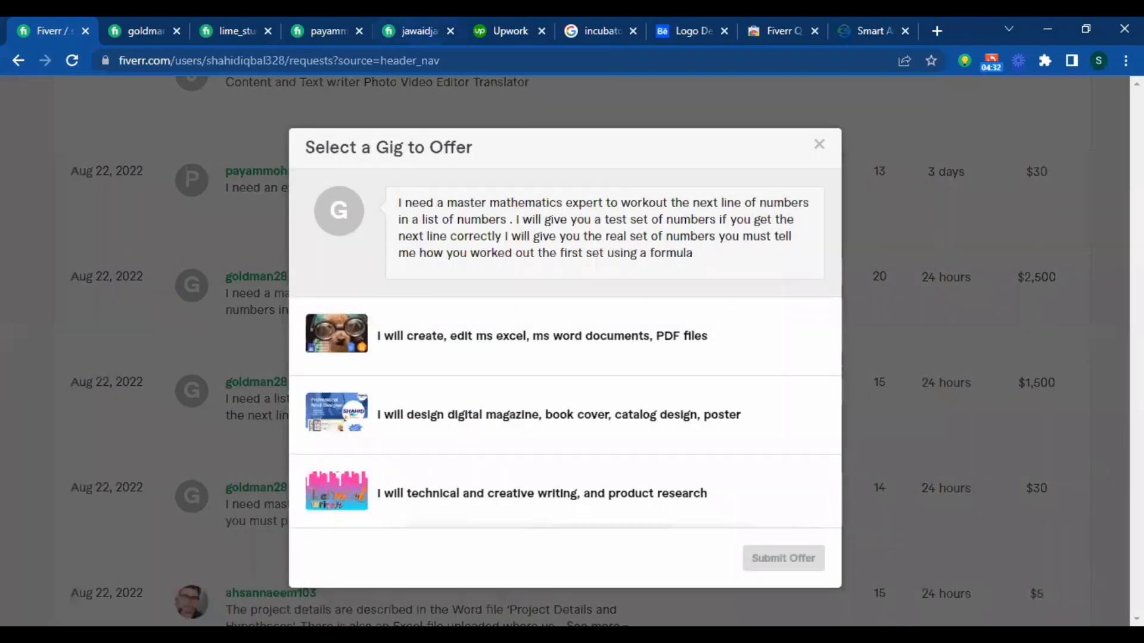
scroll(648, 416, down, 5)
click(534, 415)
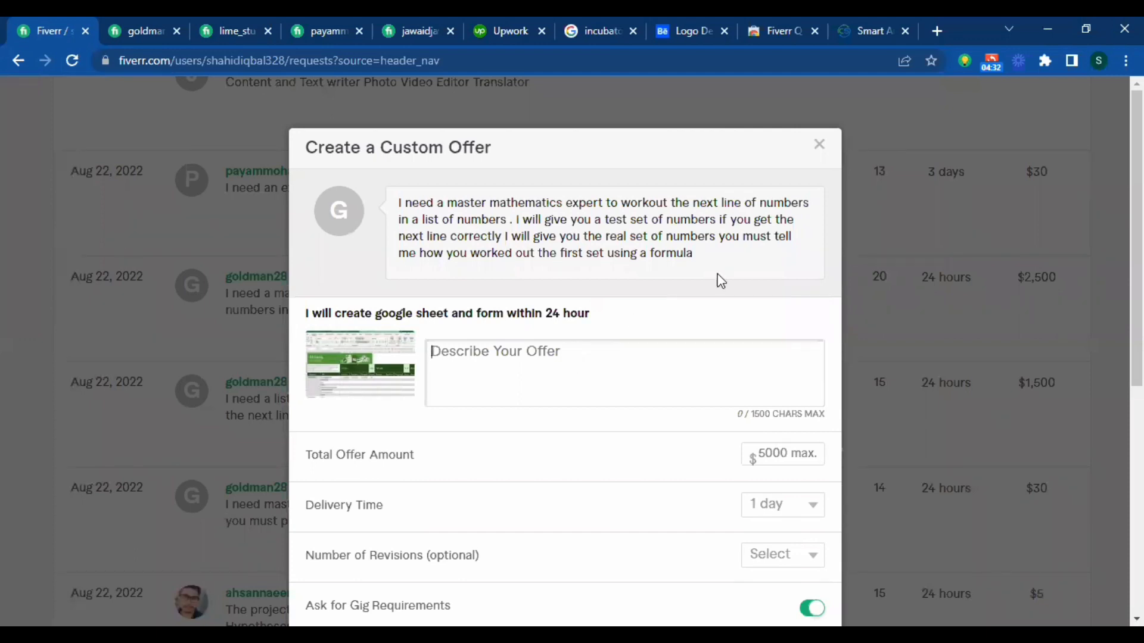
- Begin the offer description with "Hello", the buyer's name and a comma
drag(700, 262, 404, 196)
click(470, 349)
text(Hello)
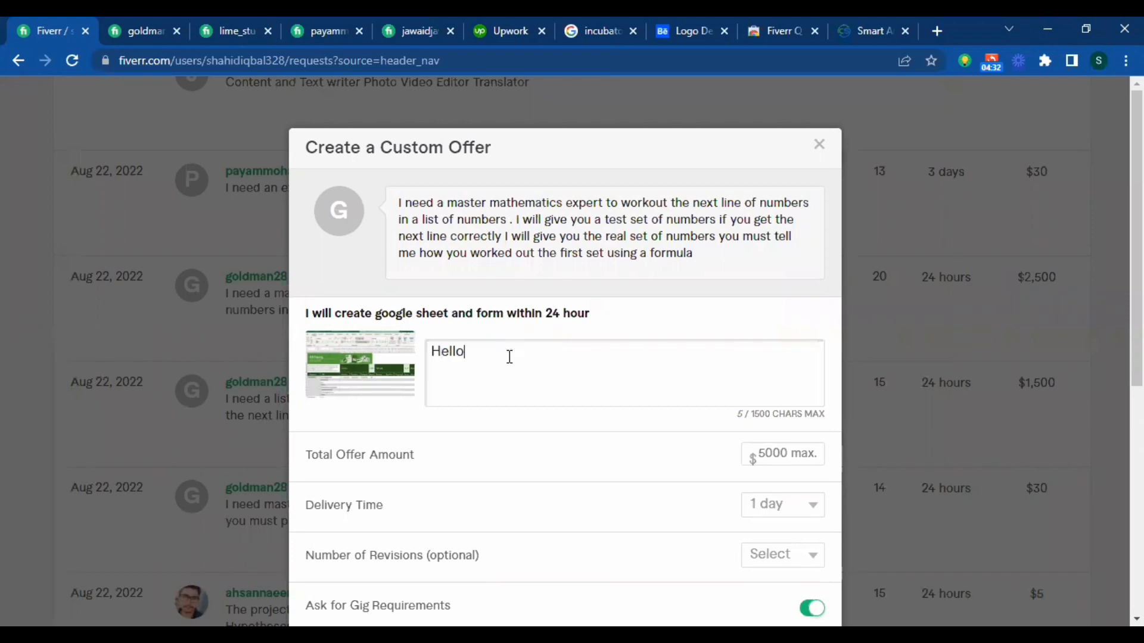
text(Gold)
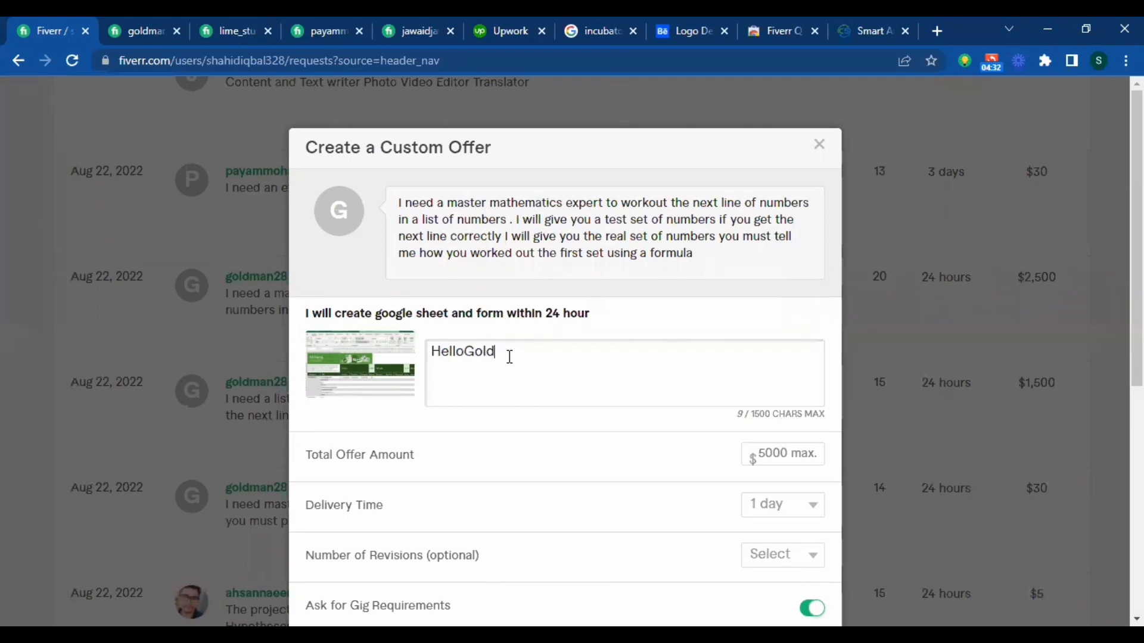
text(man)
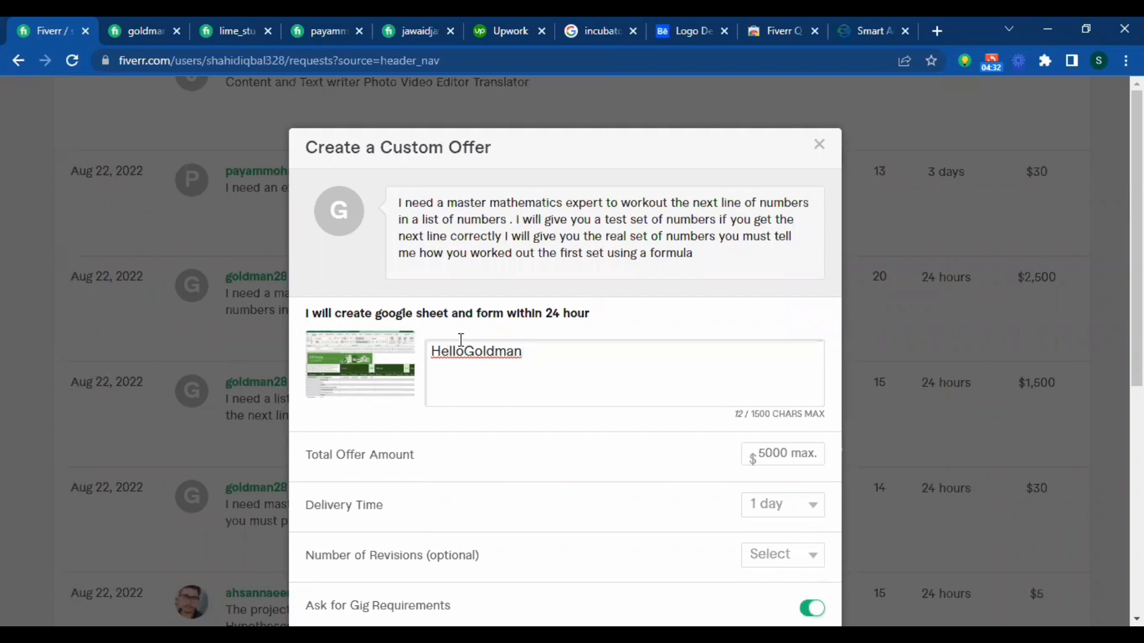
click(464, 351)
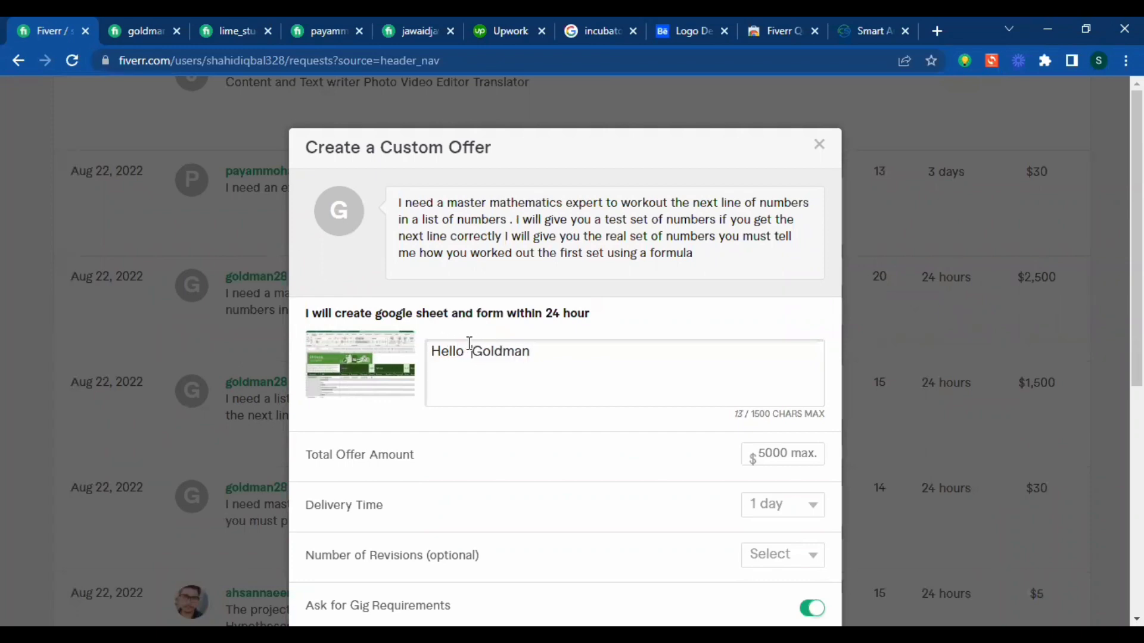
key(BackSpace)
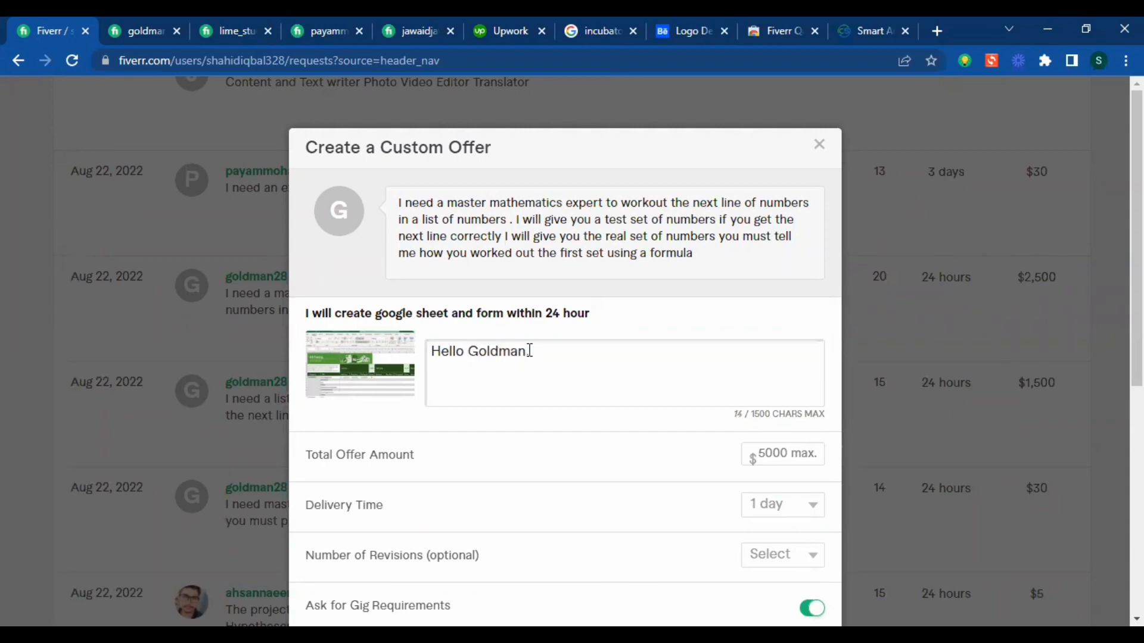
text(,)
- Examine the opening of the buyer's request, from the needed master mathematics expert to the test set of numbers
drag(397, 204, 448, 207)
click(449, 205)
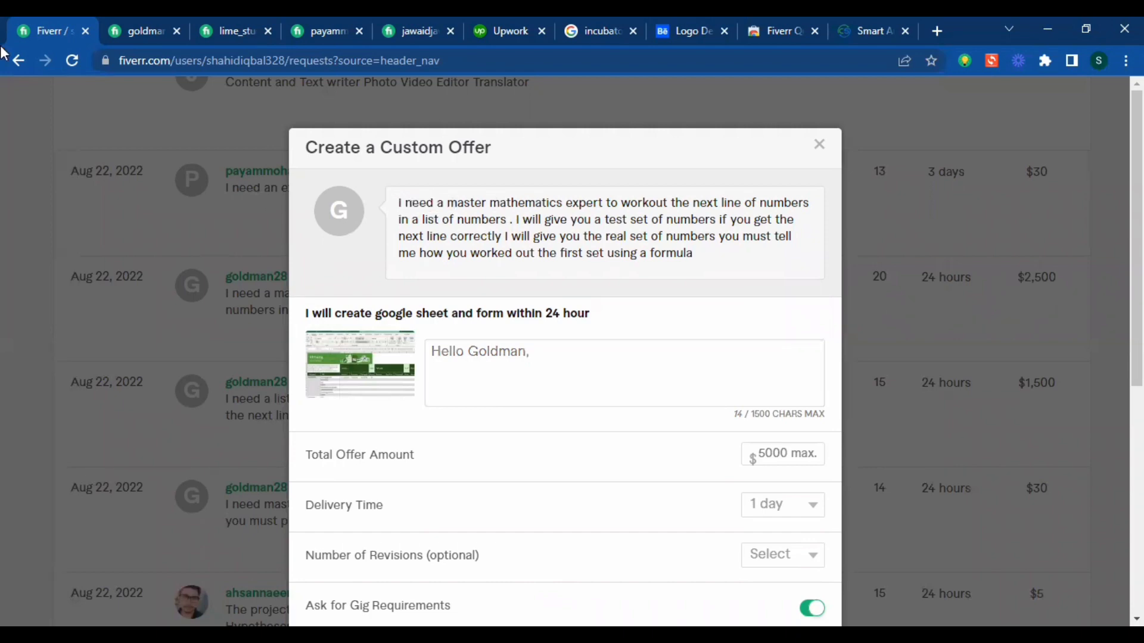
click(595, 370)
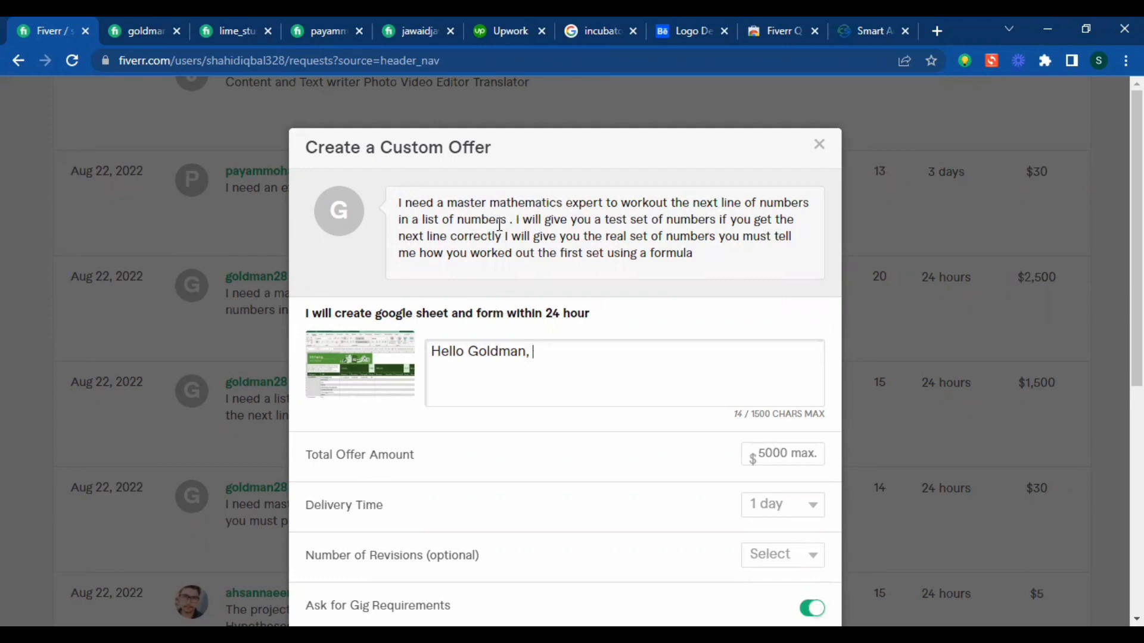
drag(448, 200, 496, 204)
key(shift+Right)
key(shift+Right)
key(shift+Right)
key(shift+Right)
key(shift+Right)
key(shift+Right)
key(shift+Right)
key(shift+Right)
key(shift+Right)
key(shift+Right)
key(shift+Down)
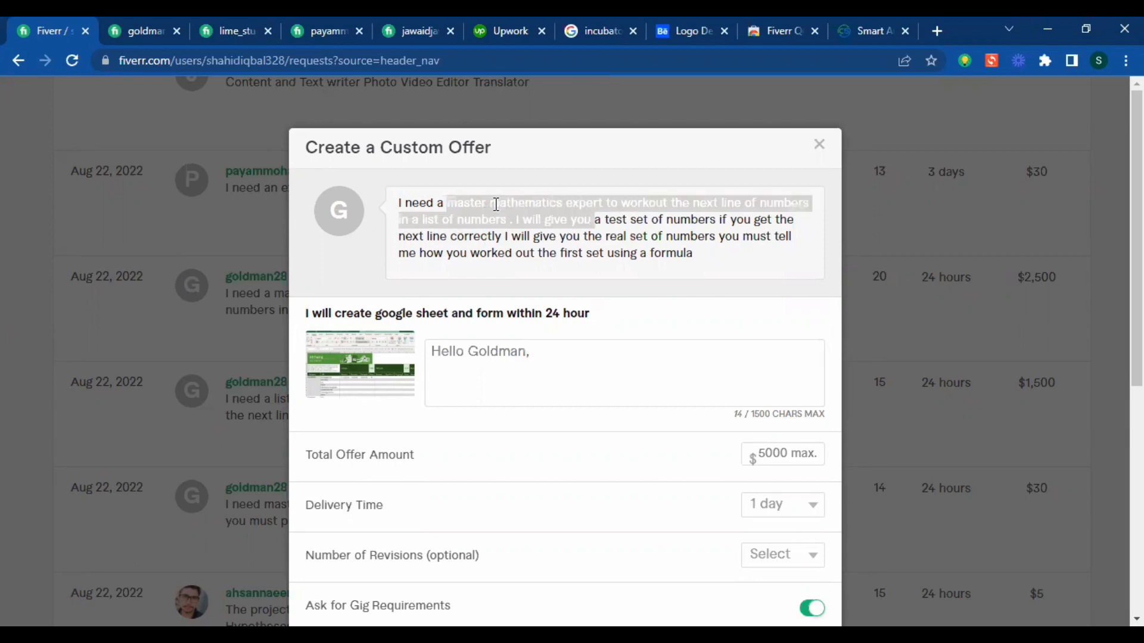
key(shift+Up)
key(shift+Right)
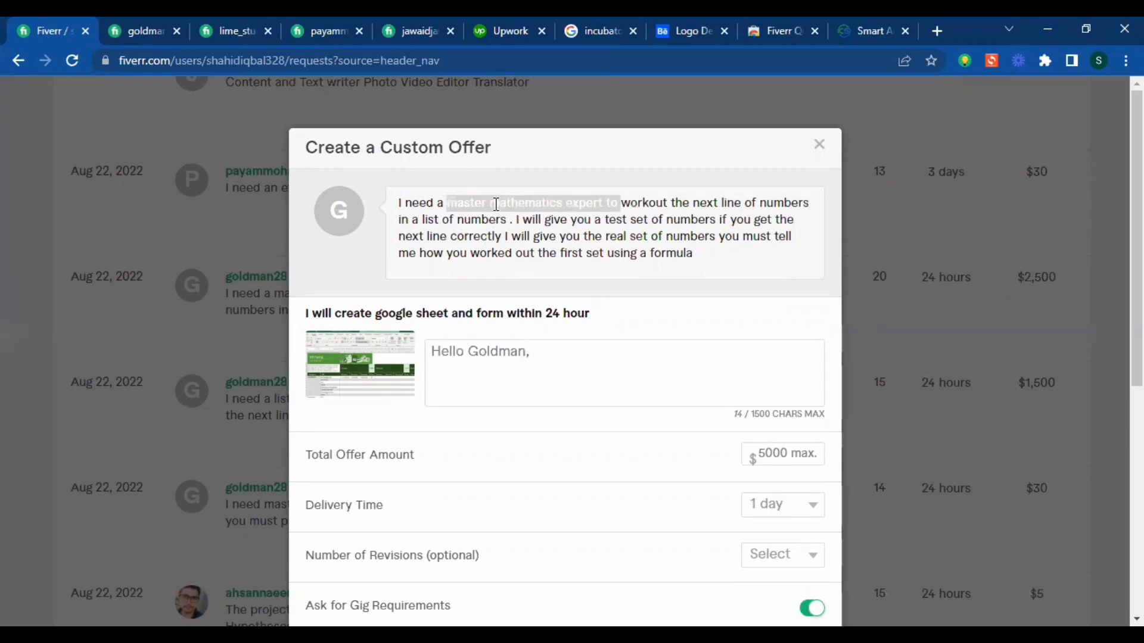
key(shift+Right)
key(shift+Right)
key(shift+Right)
key(shift+Right)
key(shift+Right)
key(shift+Right)
key(shift+Right)
key(shift+Right)
key(shift+Right)
key(shift+Right)
key(shift+Right)
key(shift+Right)
key(shift+Right)
key(shift+Right)
key(shift+Right)
key(shift+Right)
key(shift+Right)
key(shift+Right)
key(shift+Right)
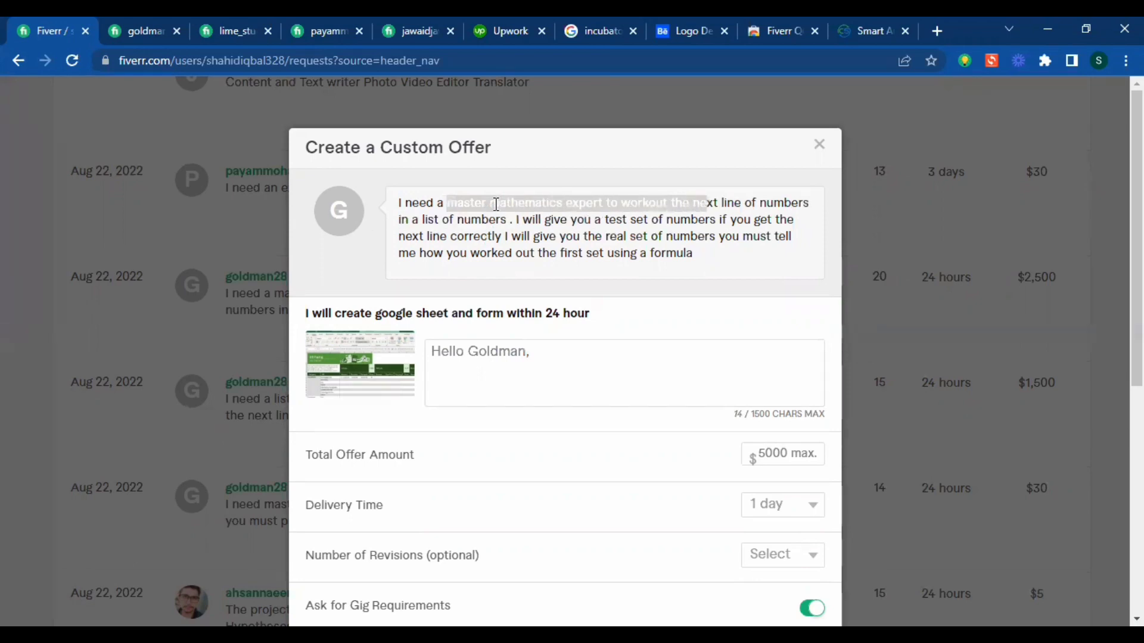
key(shift+Right)
key(shift+Right)
key(shift+Right)
key(shift+Right)
key(shift+Right)
key(shift+Right)
key(shift+Right)
key(shift+Right)
key(shift+Right)
key(shift+Right)
key(shift+Down)
key(shift+Left)
key(shift+Left)
key(shift+Left)
key(shift+Left)
key(shift+Left)
key(shift+Left)
key(shift+Left)
key(shift+Left)
key(shift+Left)
key(shift+Left)
key(shift+Left)
key(shift+Left)
key(shift+Left)
key(shift+Left)
key(shift+Left)
key(shift+Left)
key(shift+Left)
key(shift+Left)
key(shift+Left)
key(shift+Left)
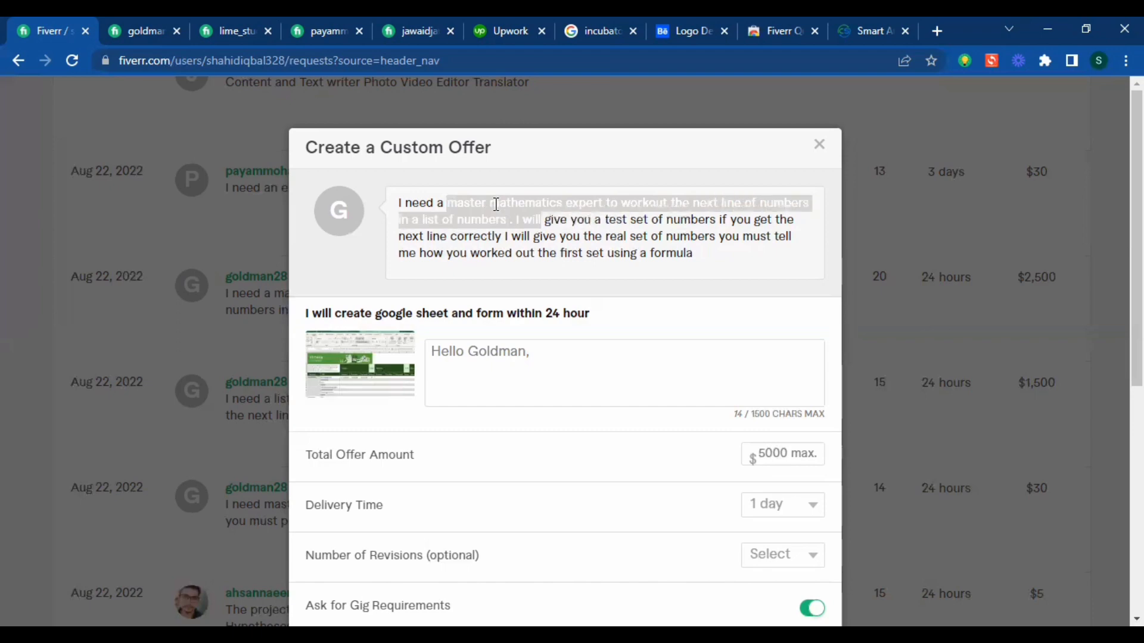
key(shift+Down)
key(shift+Left)
key(shift+Left)
key(shift+Left)
key(shift+Left)
key(shift+Up)
click(496, 204)
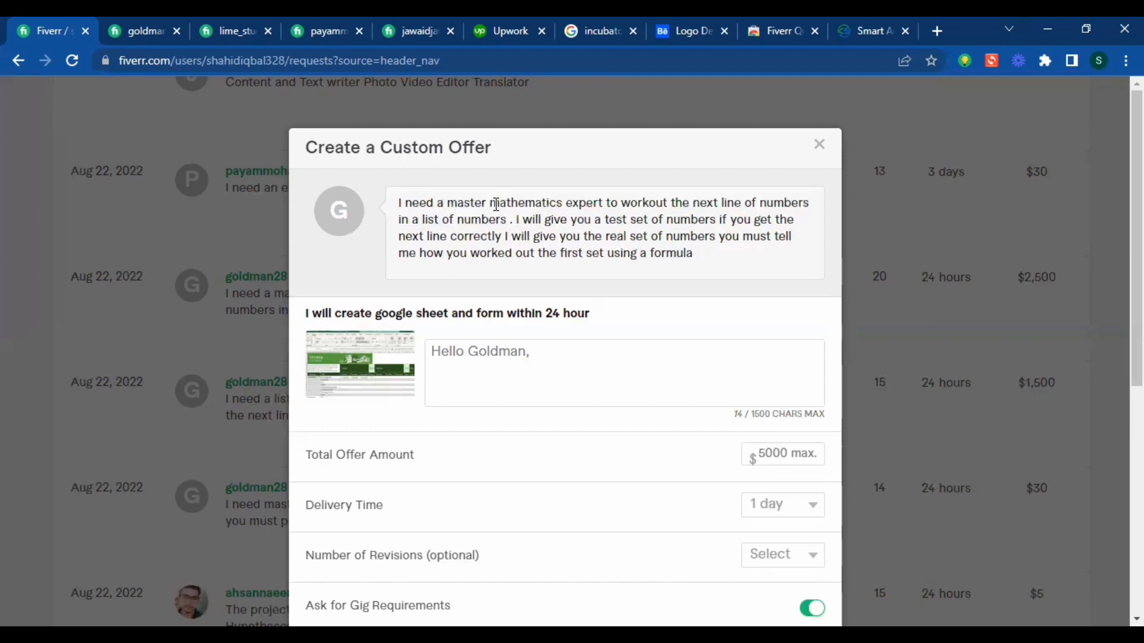
- Continue the offer description with "I am a master of mathematics. I can", reusing "master mathematics" from the buyer's request
click(598, 368)
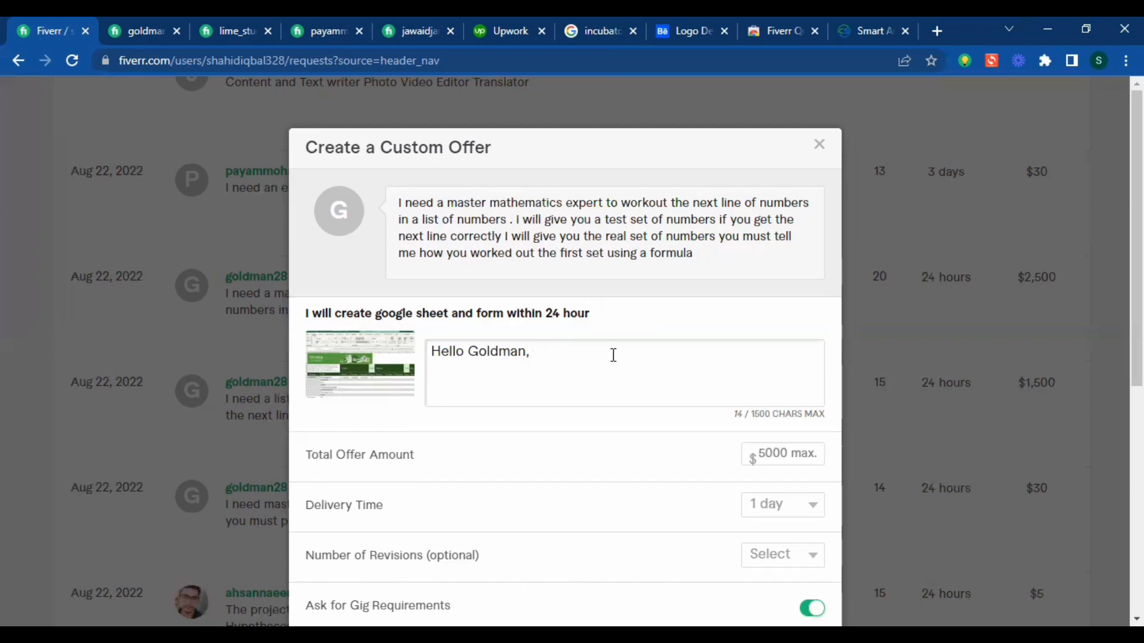
drag(563, 203, 445, 204)
key(ctrl+c)
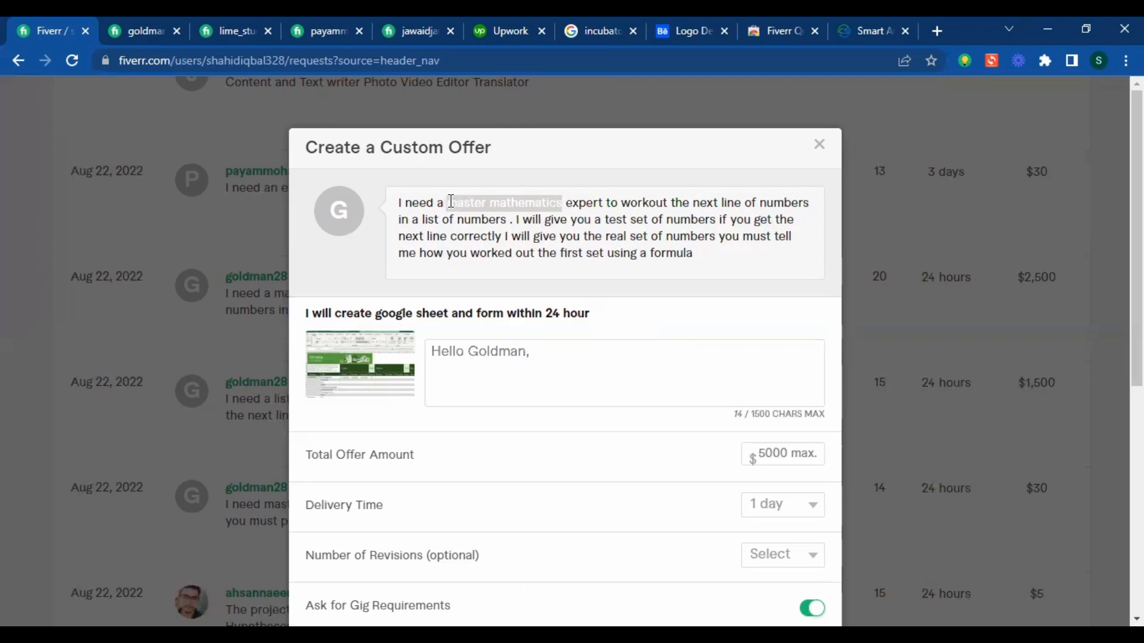
click(604, 358)
text(I)
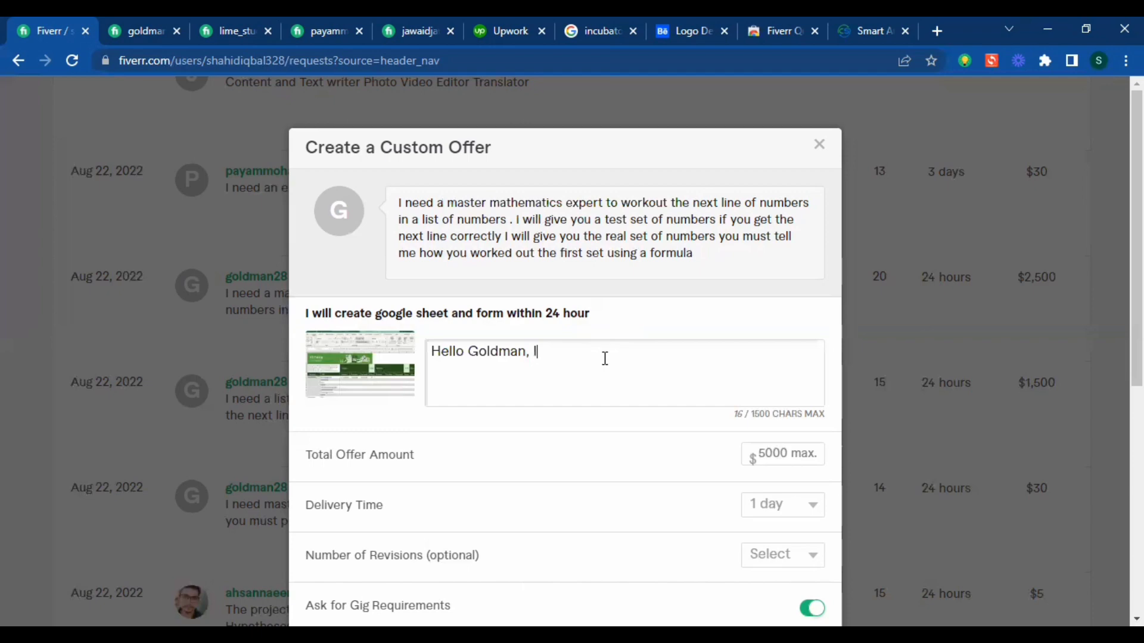
text( am)
key(ctrl+v)
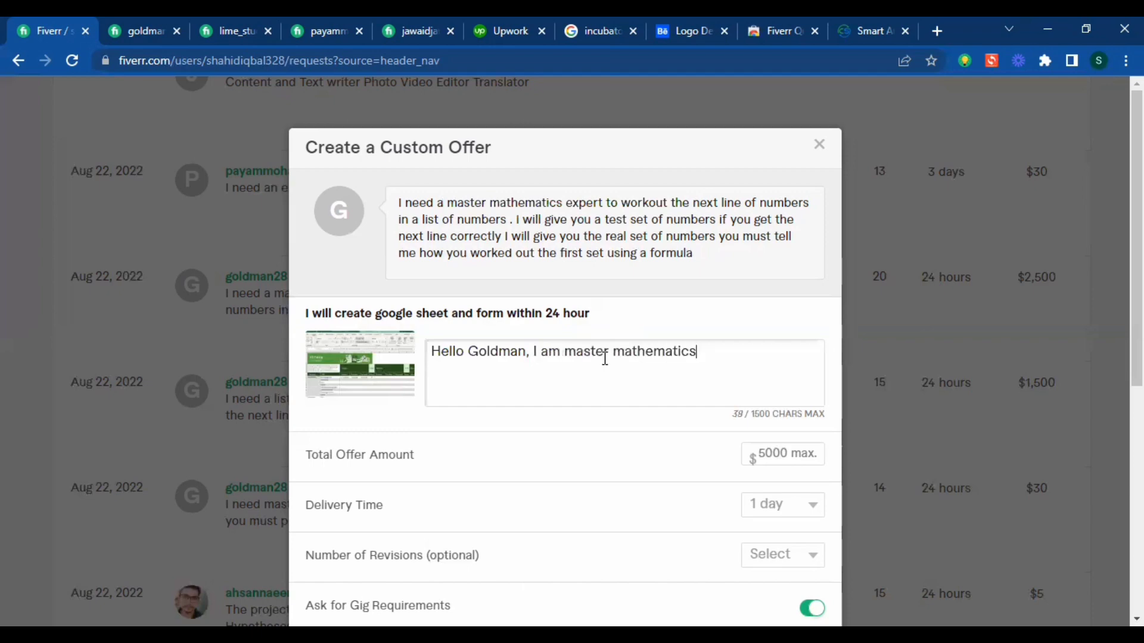
text(. I can)
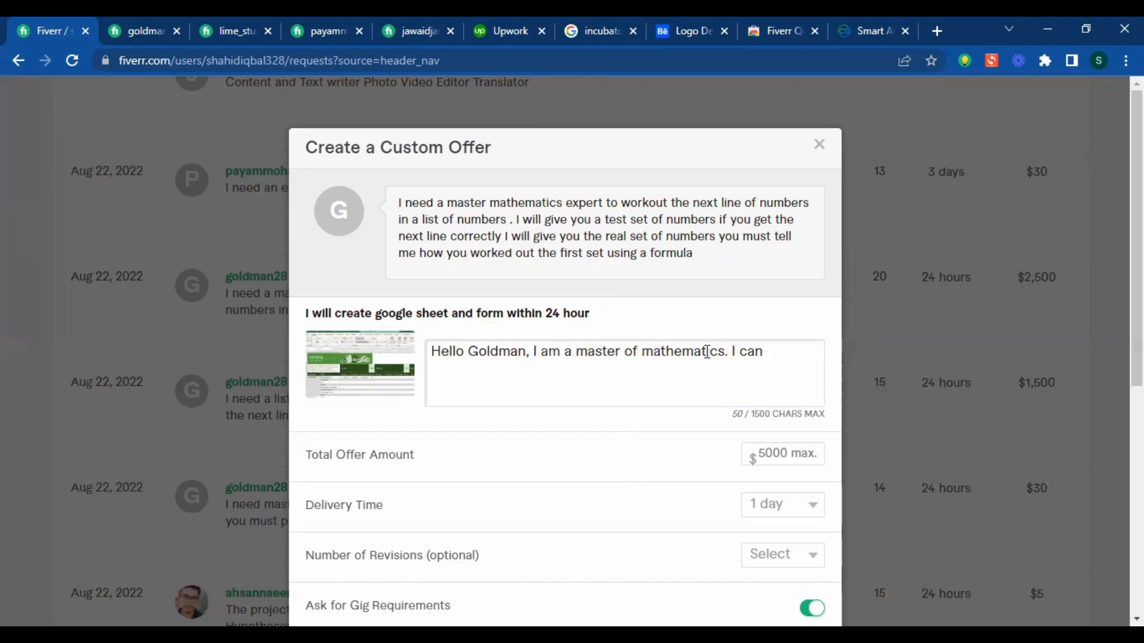
- Complete the sentence with "work out the next line of numbers in a list of numbers.", reusing the buyer's wording and splitting "workout"
drag(621, 204, 506, 220)
key(ctrl+c)
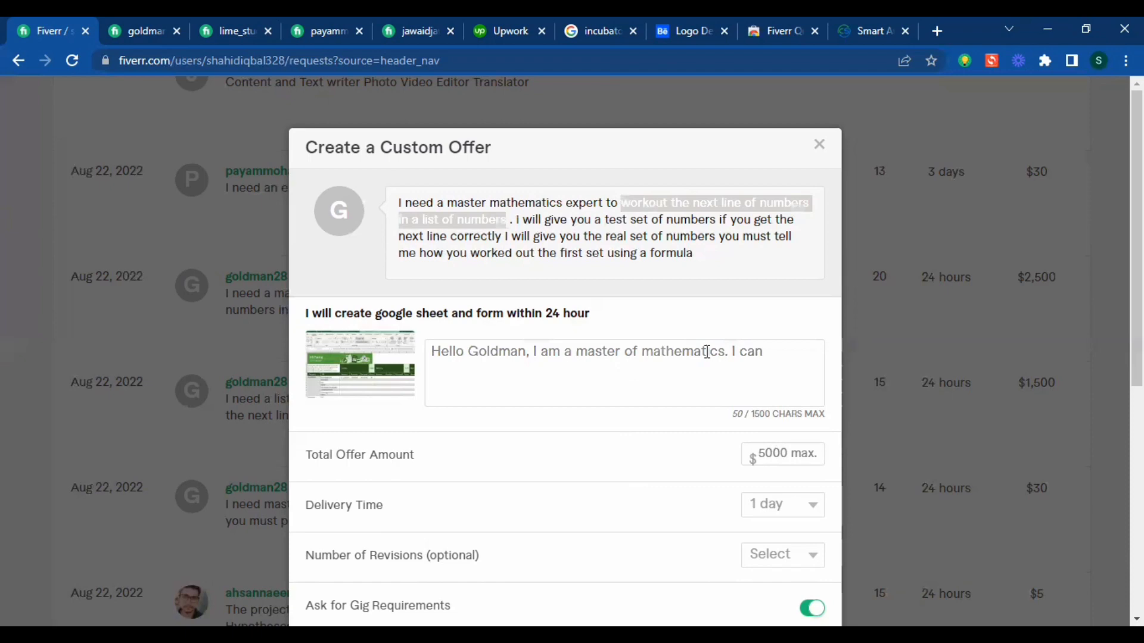
click(776, 351)
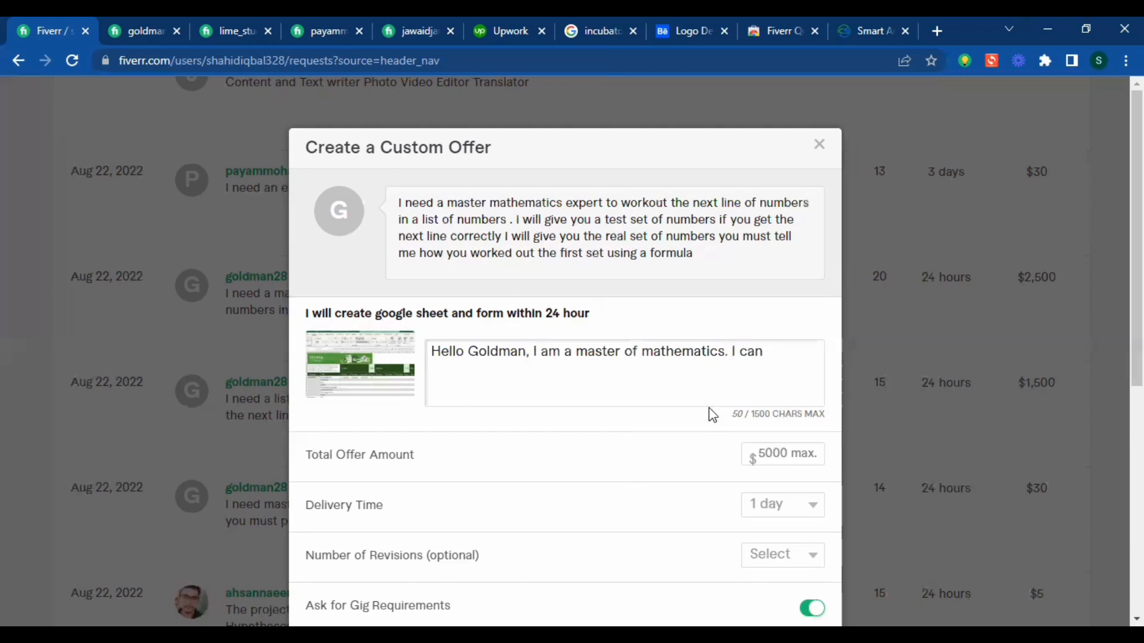
key(ctrl+v)
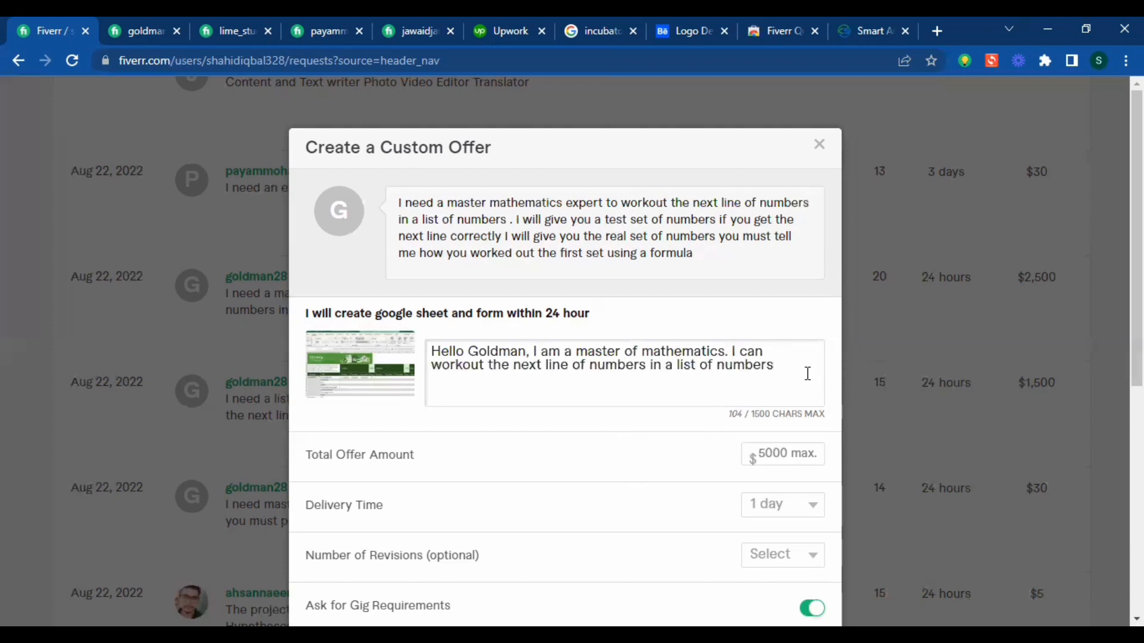
text(.)
click(460, 365)
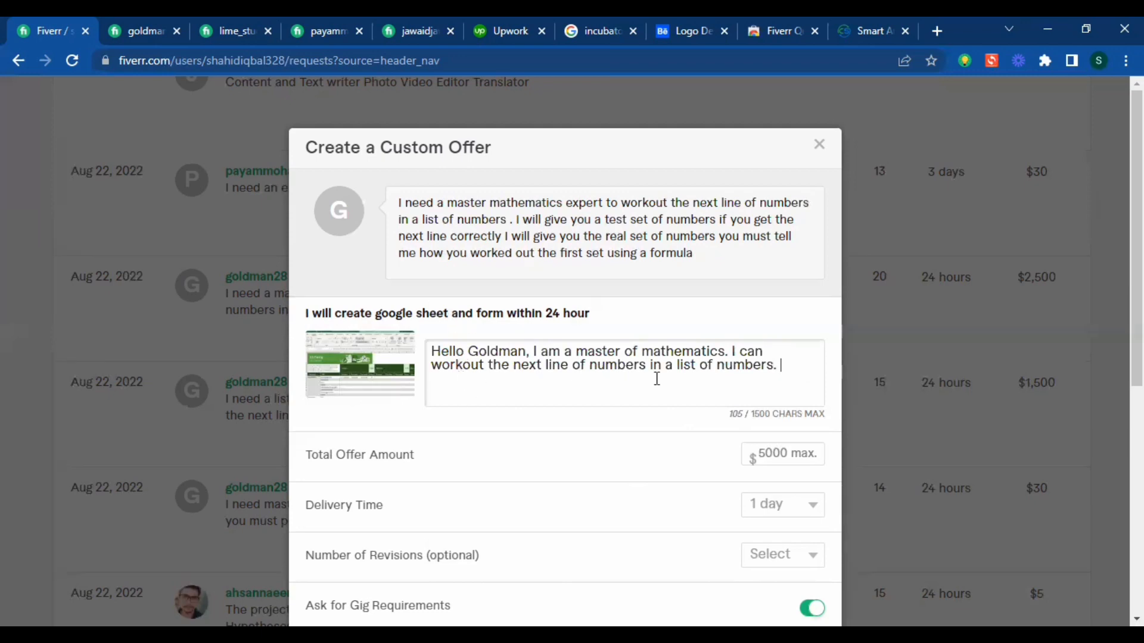
click(804, 371)
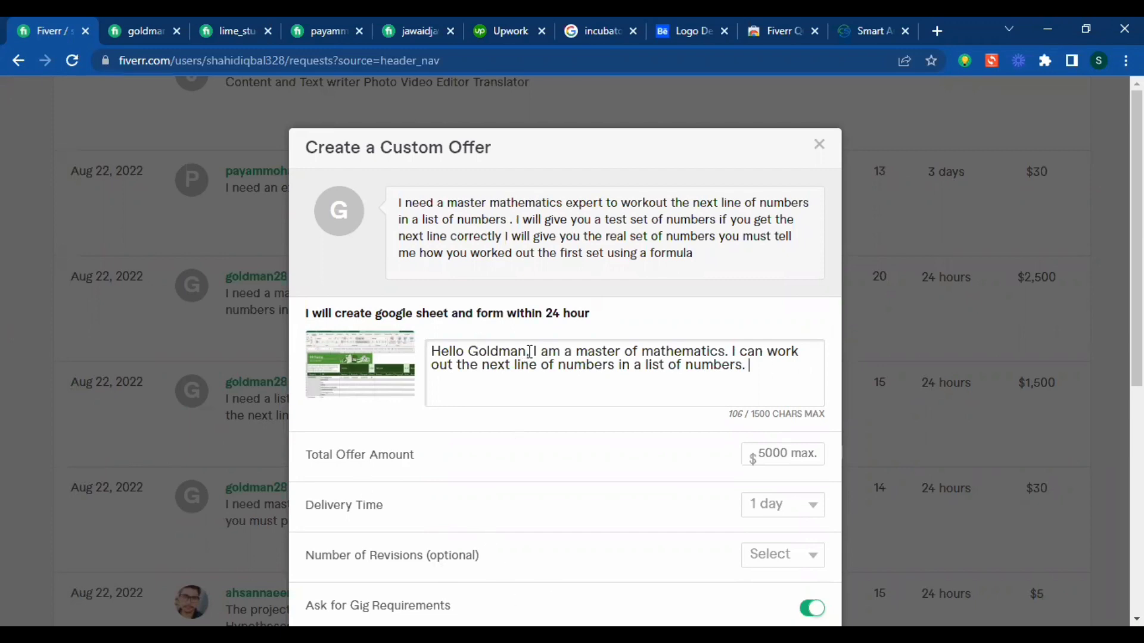
- Compare the drafted introduction with the opening sentence of the buyer's request
drag(529, 352, 625, 352)
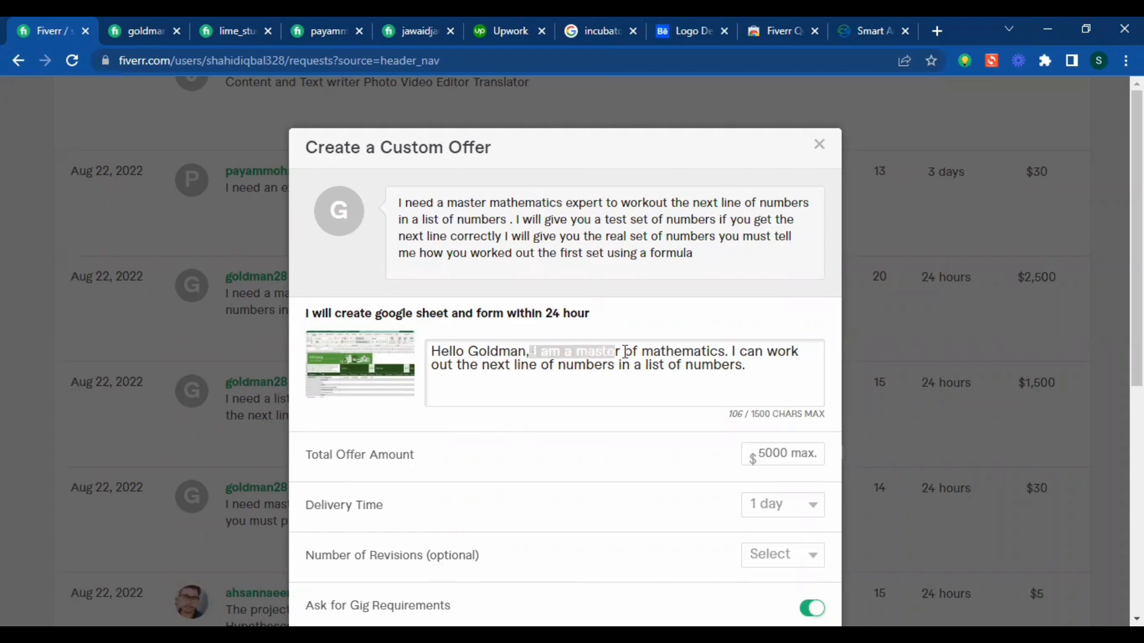
click(758, 371)
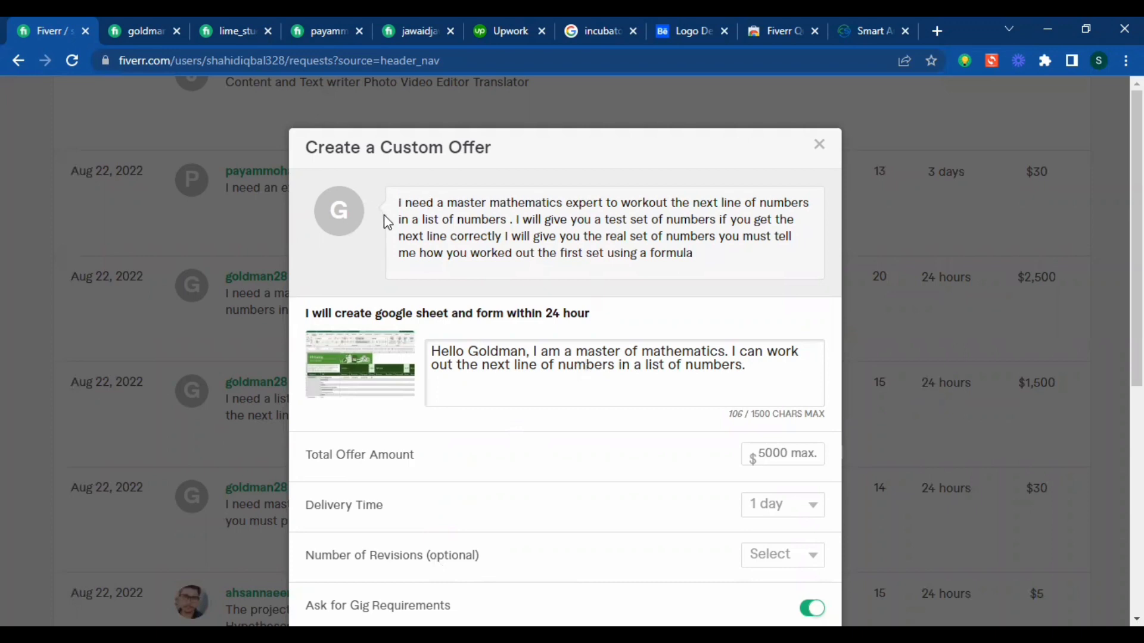
drag(397, 203, 499, 229)
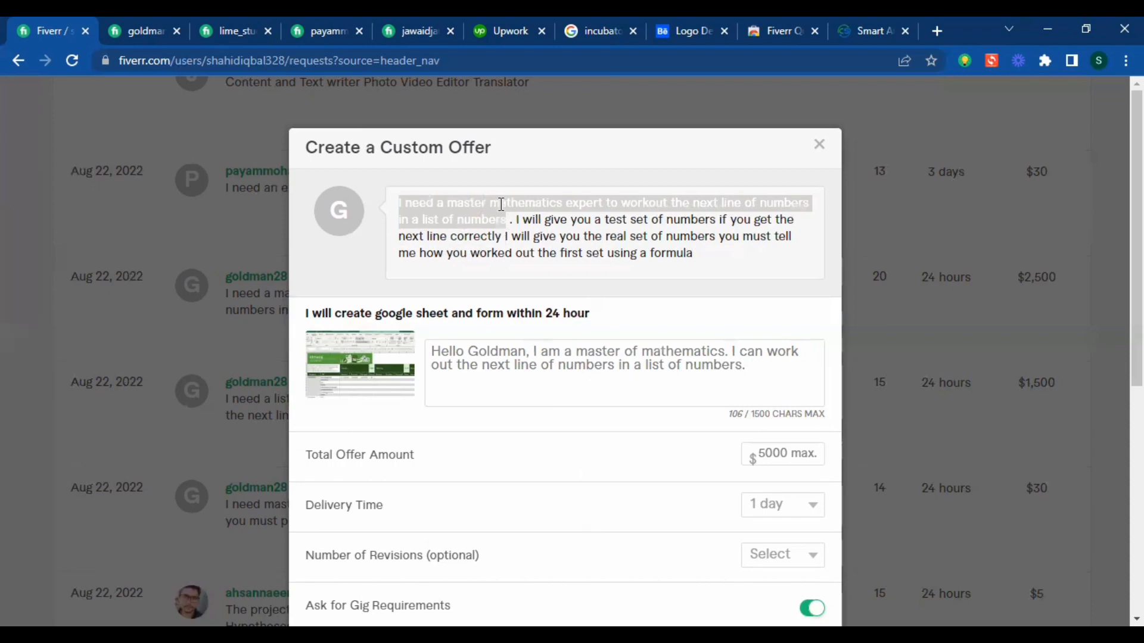
click(501, 205)
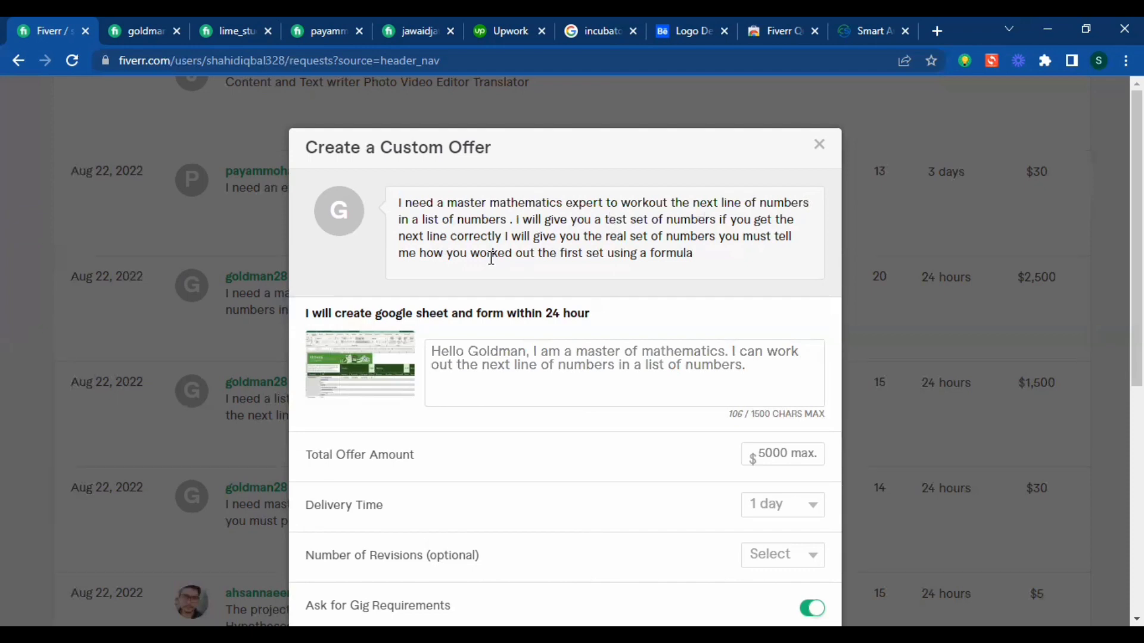
click(782, 377)
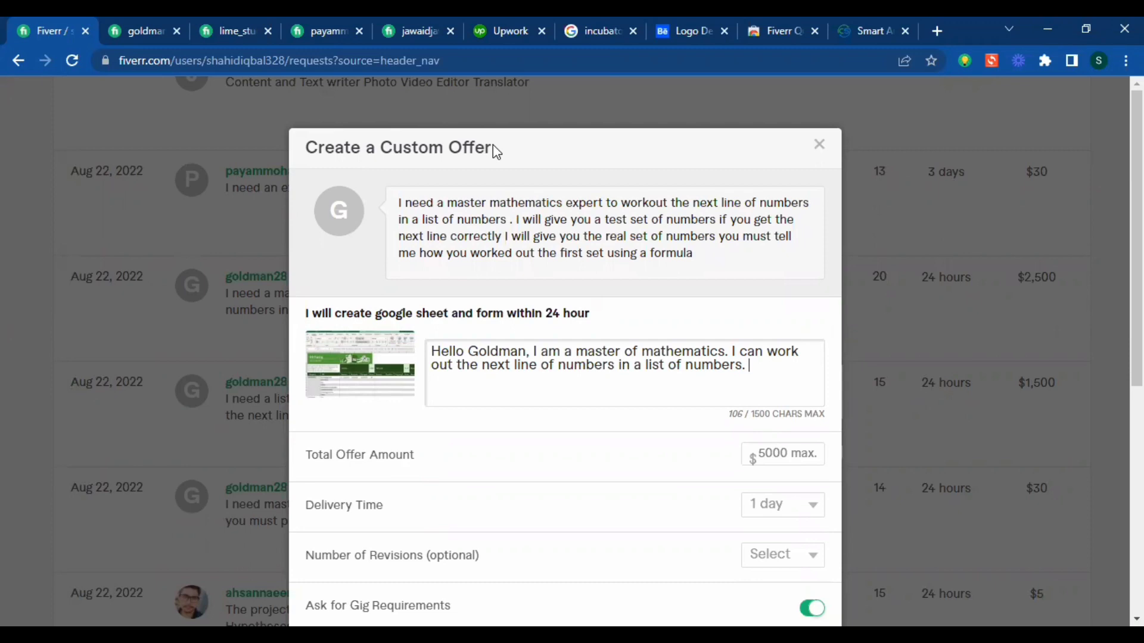
- Add the sentence "I am waiting for your test set of numbers." to the offer description and review the text
drag(715, 220, 603, 220)
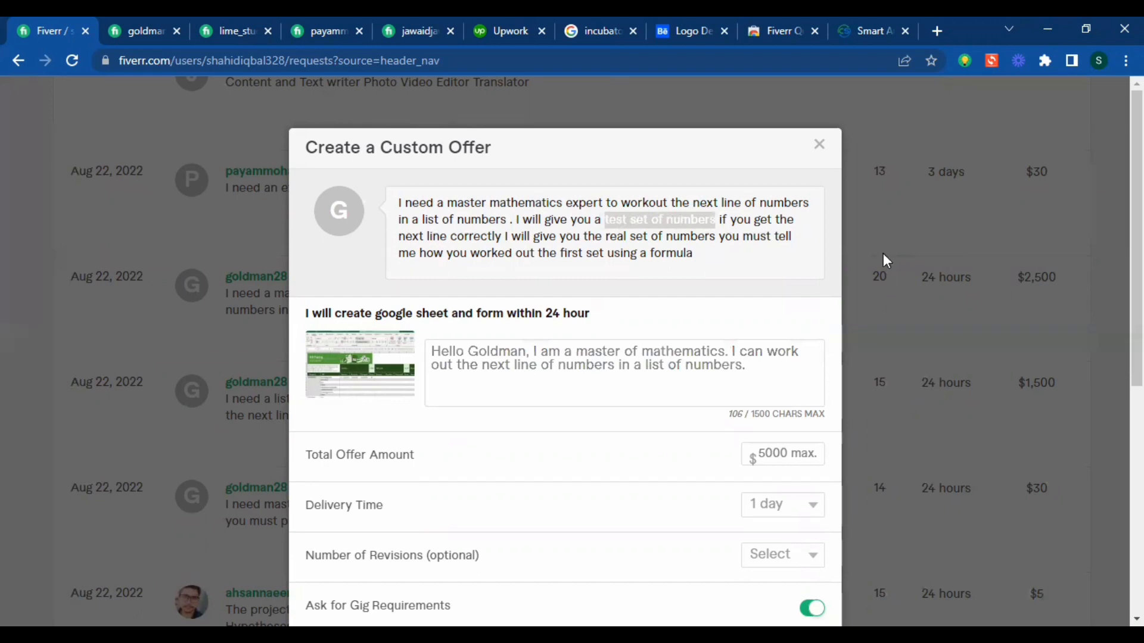
click(765, 379)
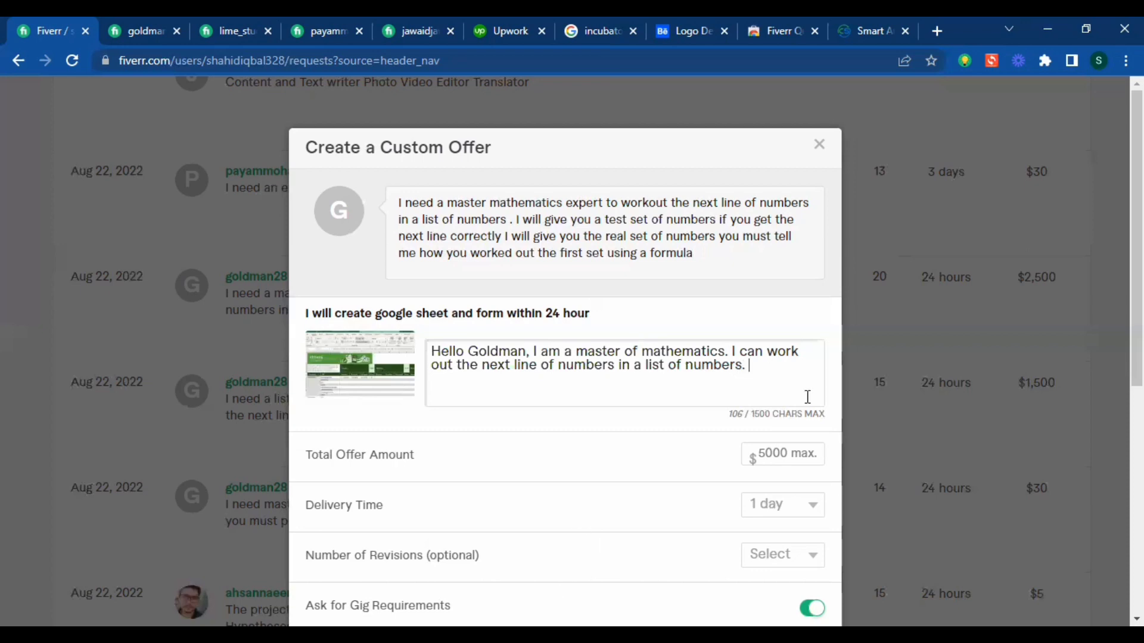
text(I can)
key(BackSpace)
key(BackSpace)
key(BackSpace)
text(a)
text(m waiting )
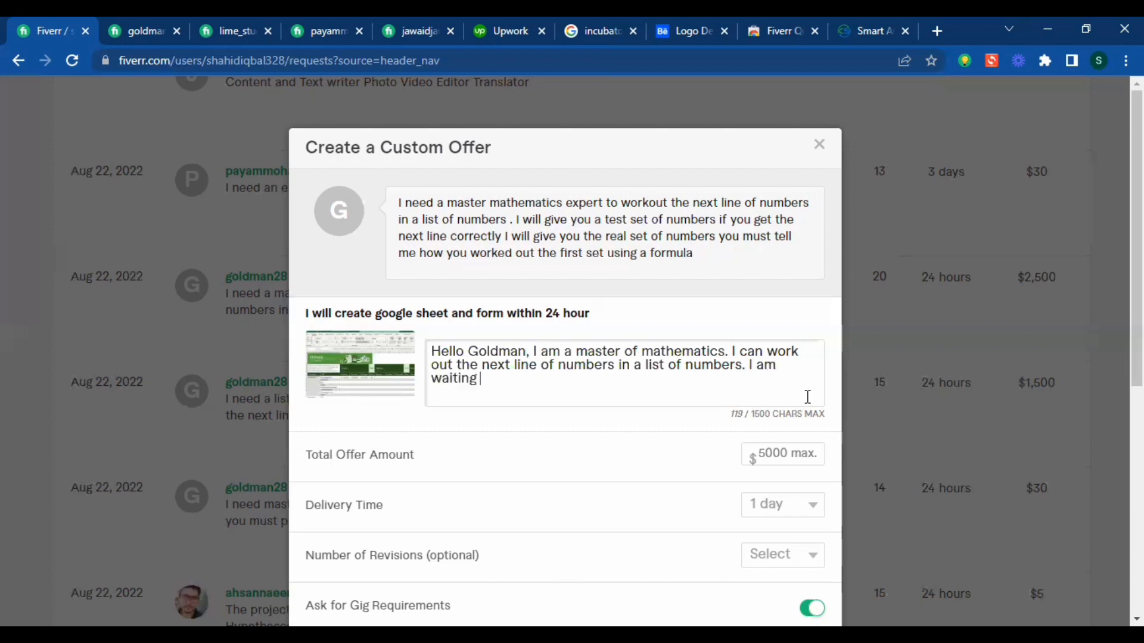
text(for your test set of numbers.)
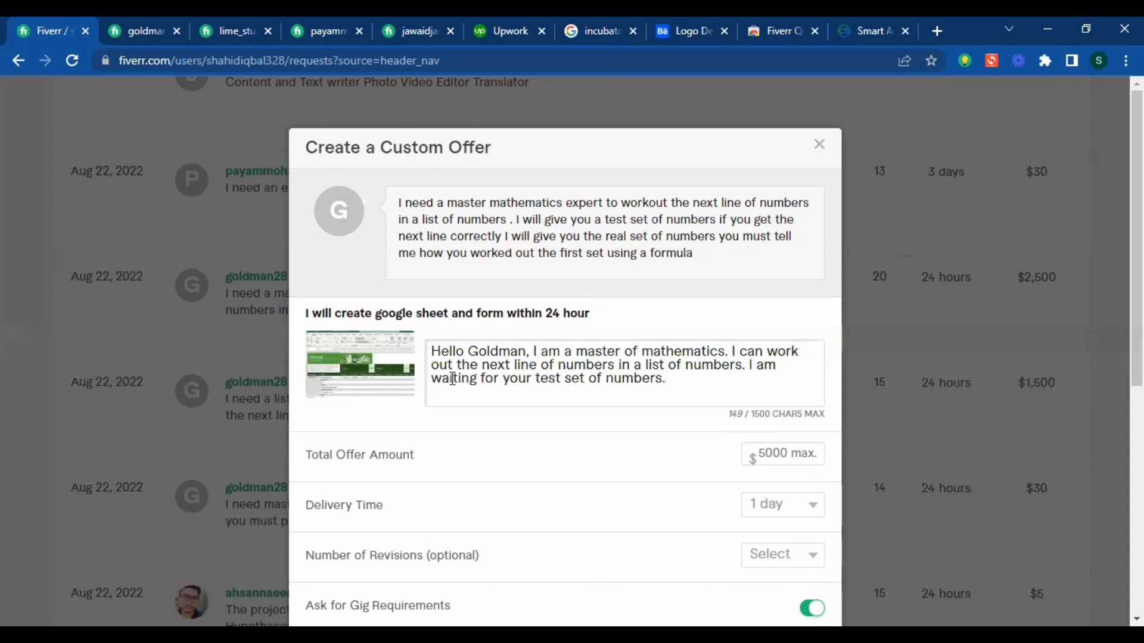
drag(430, 352, 622, 379)
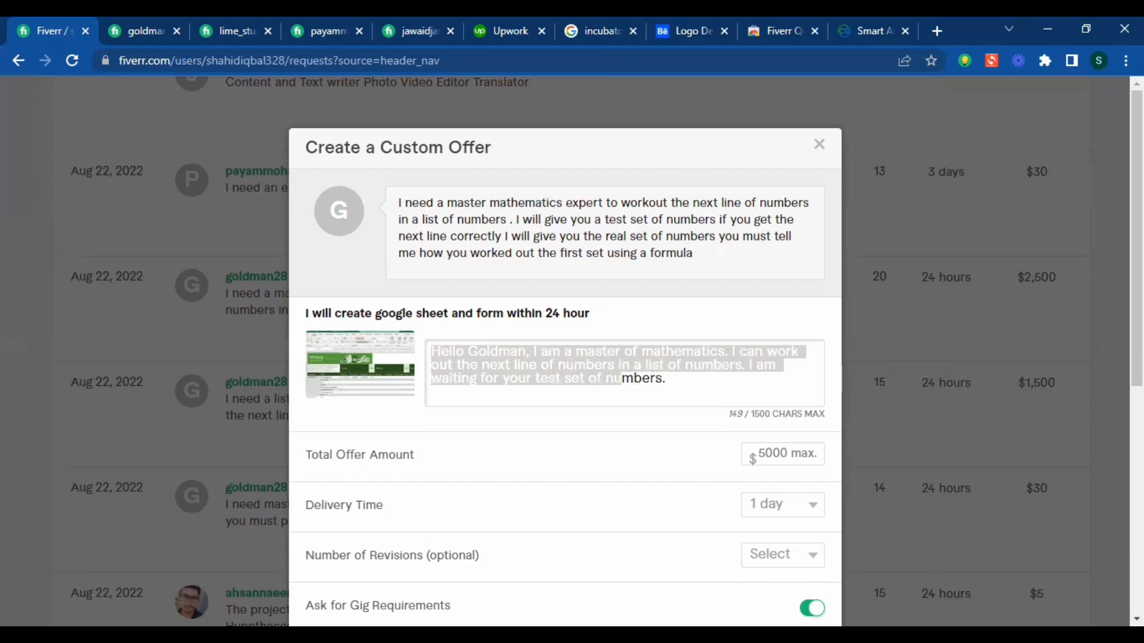
click(593, 553)
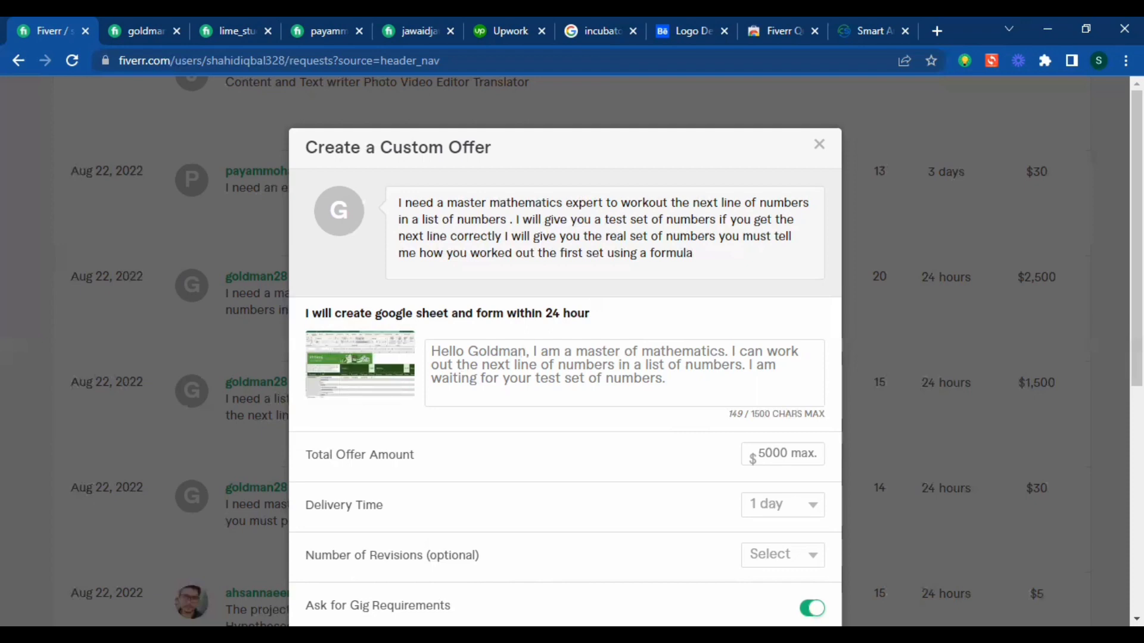
- Add a new line to the description reading "I am looking forward to your response for further discussion."
click(434, 370)
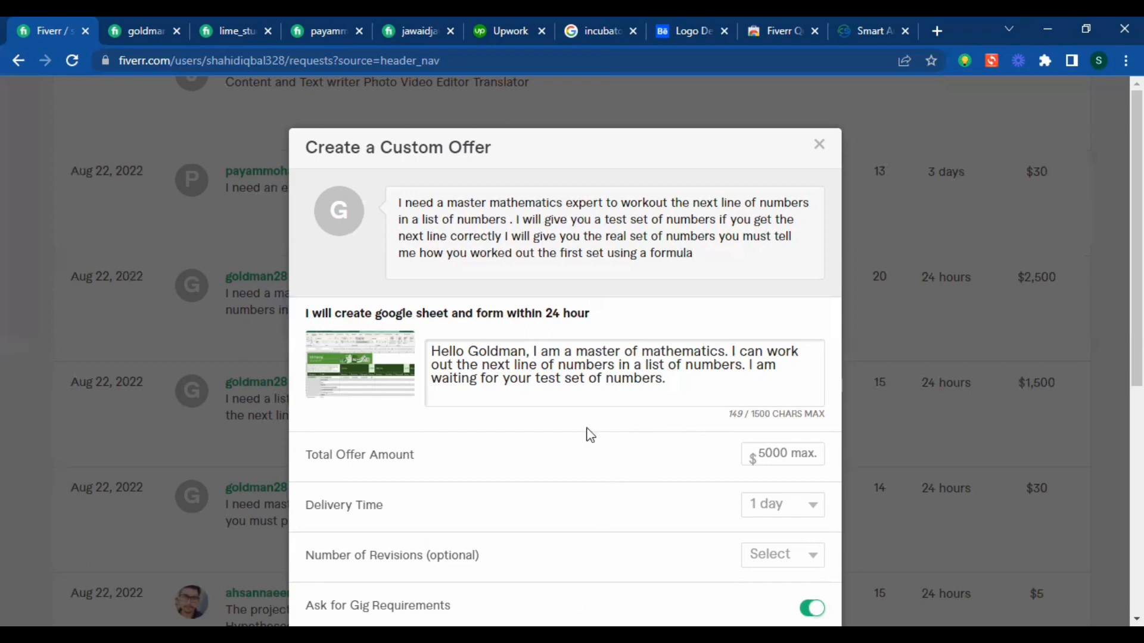
key(Return)
text(I am looki)
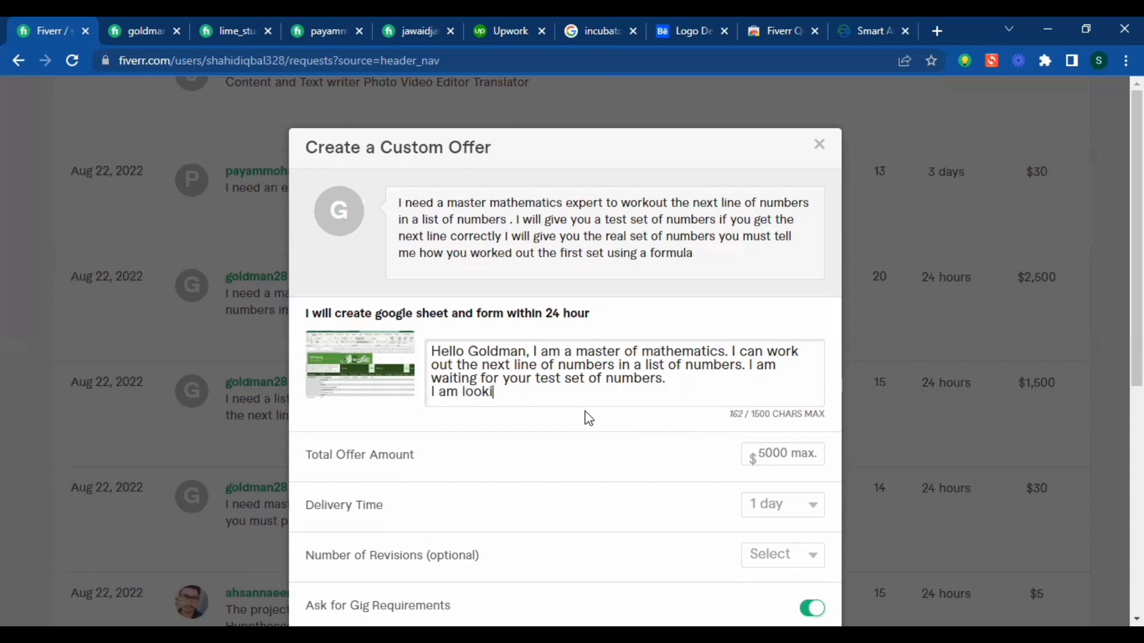
text(ng forward to your )
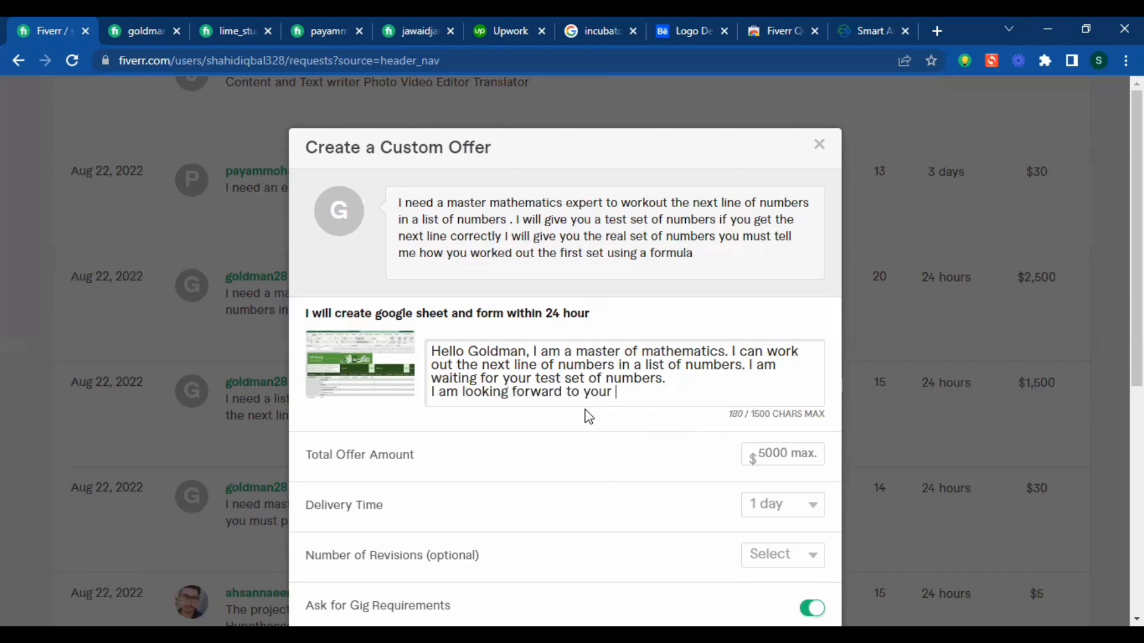
text(response fo)
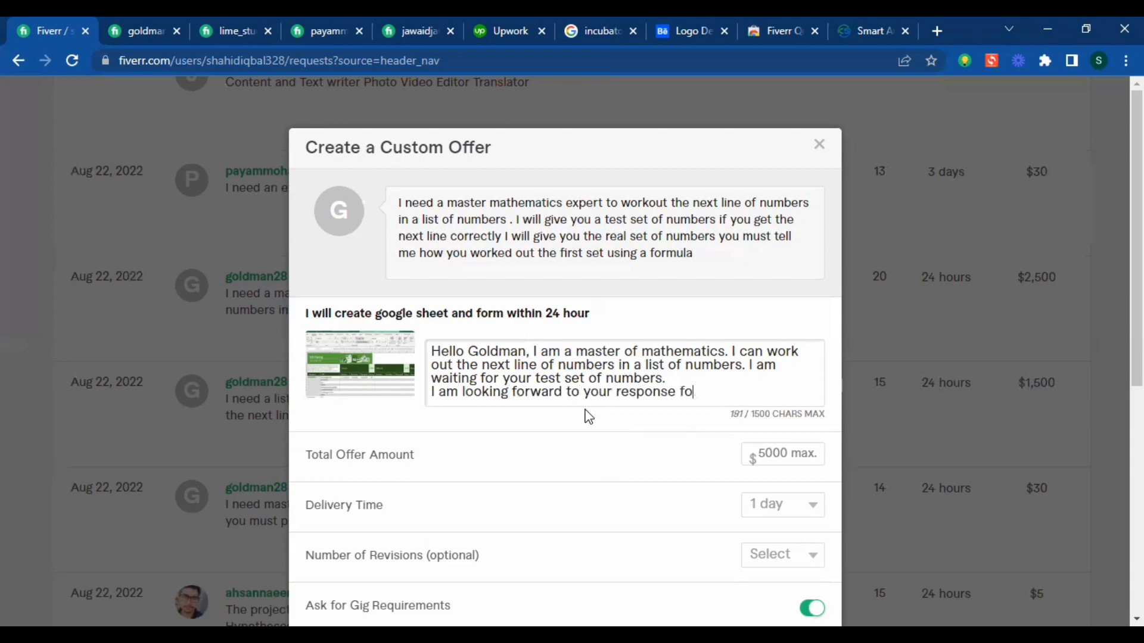
text(r further dis)
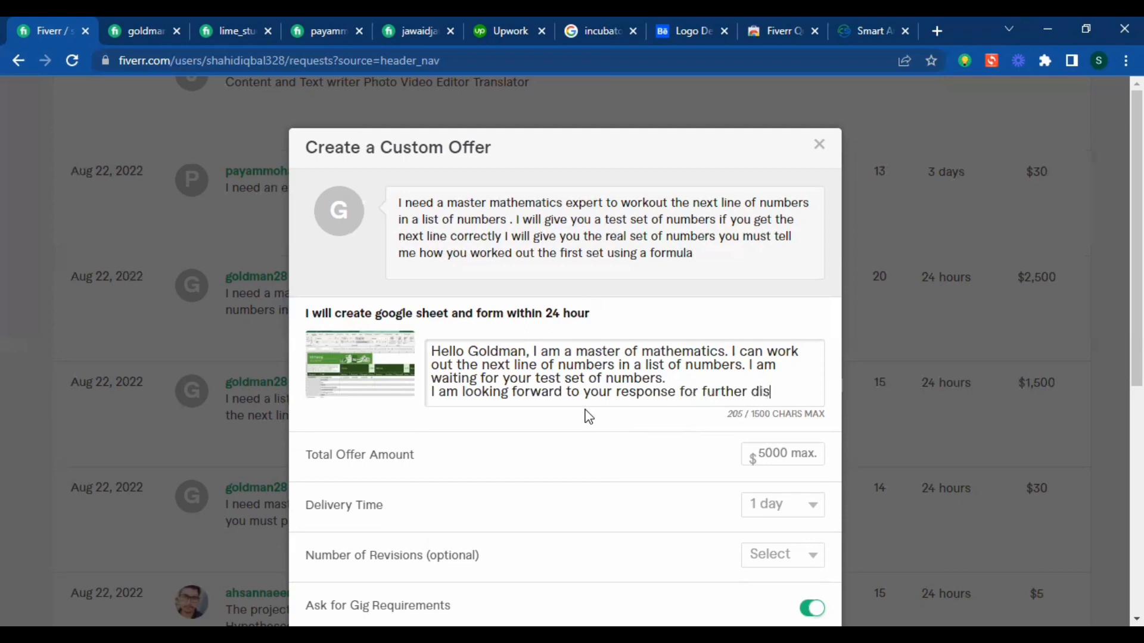
text(cussion)
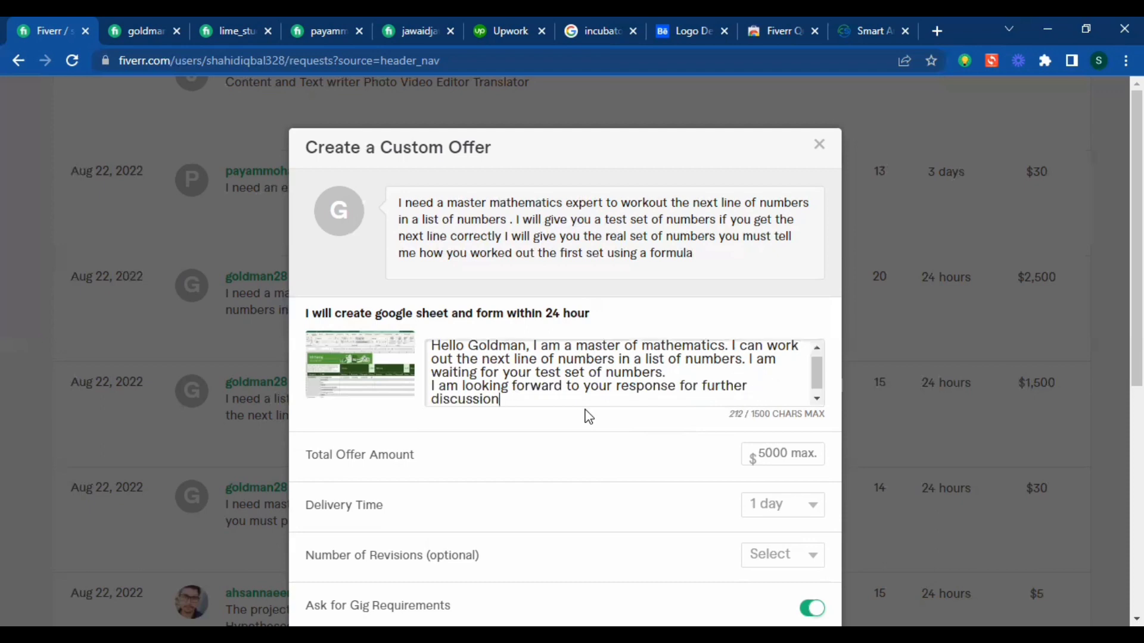
text(.)
- Close the description with "Thanks" and the seller's first name on separate lines, and review the closing lines
key(Return)
text(Thanks)
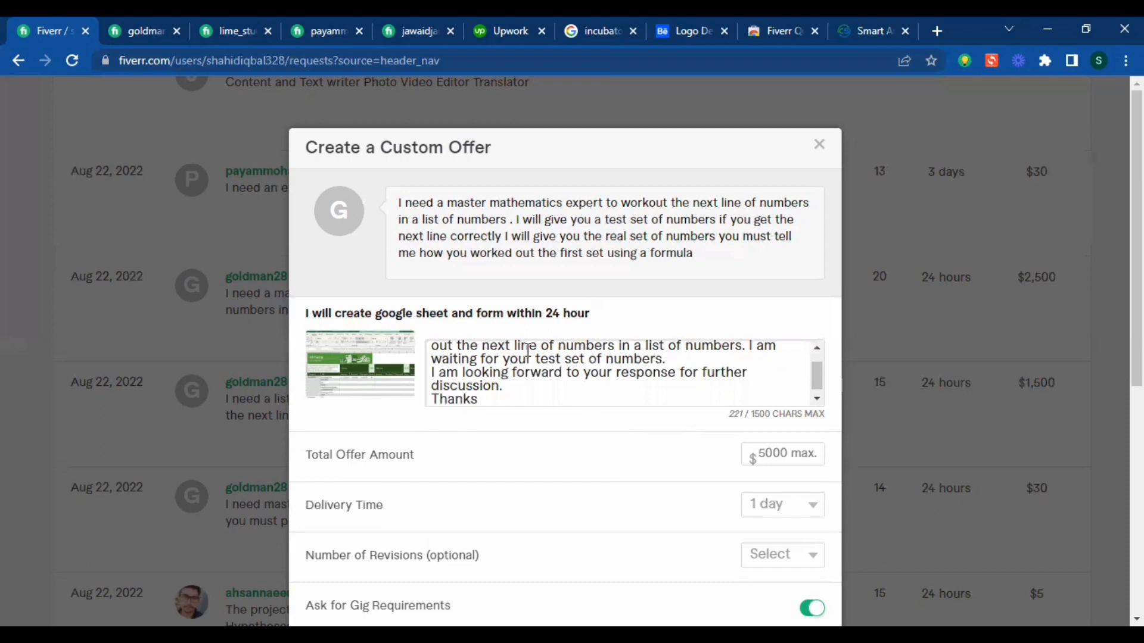
key(Return)
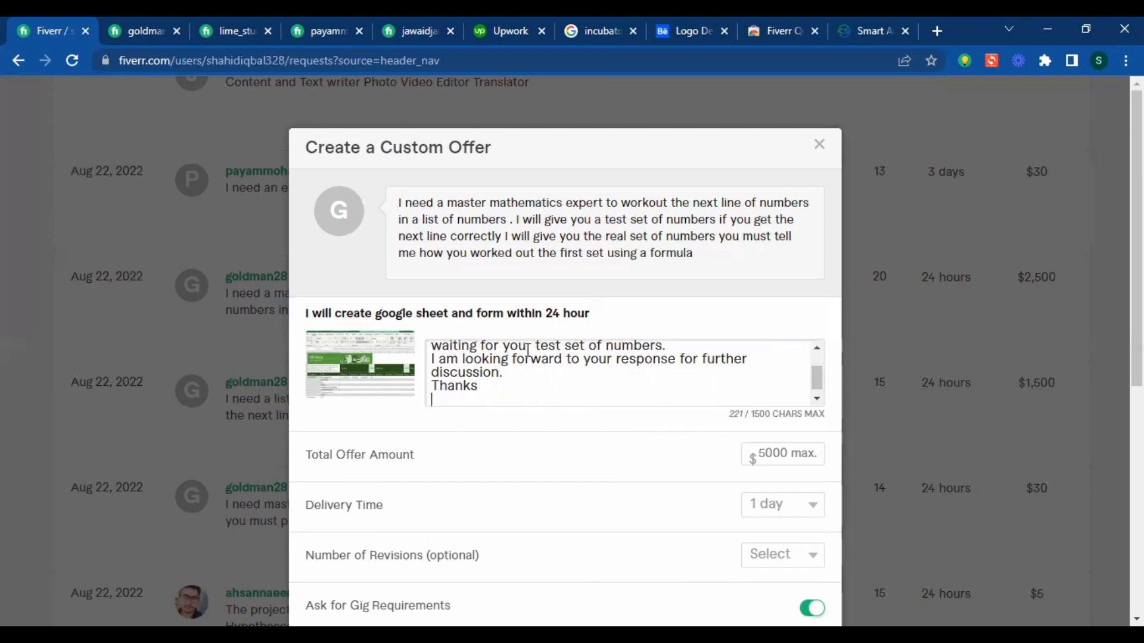
text(Shahid)
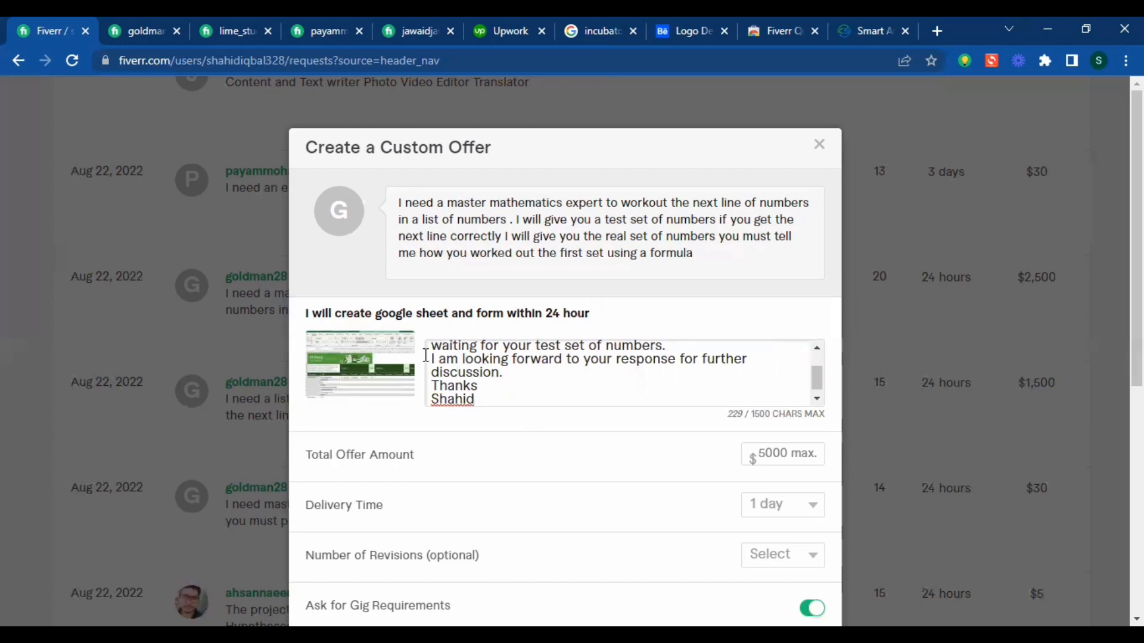
drag(426, 355, 577, 374)
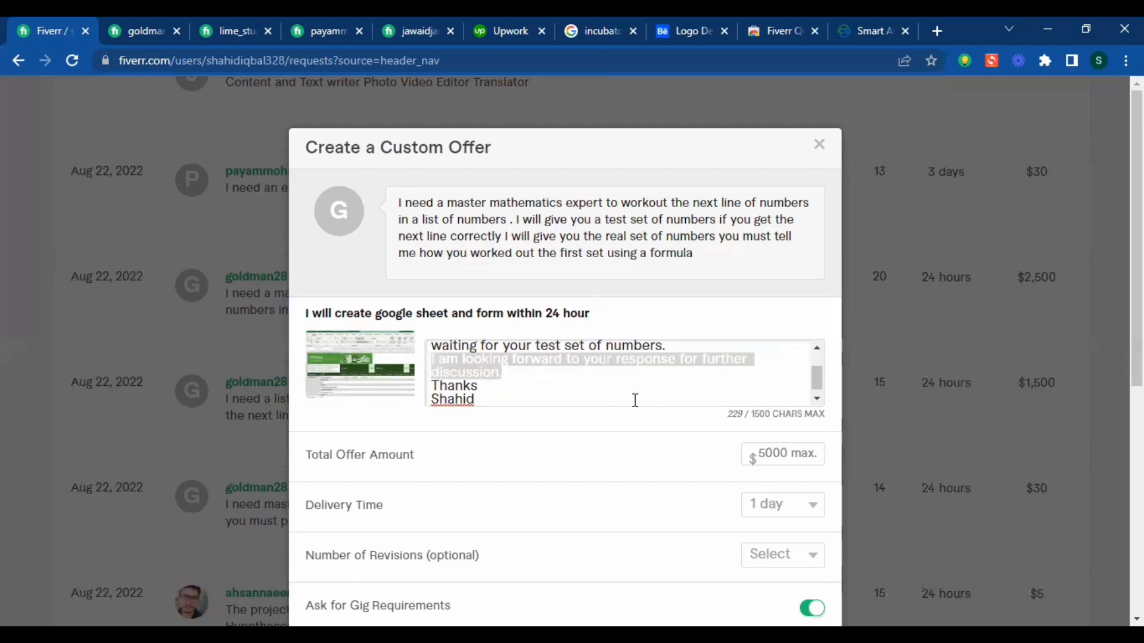
click(505, 389)
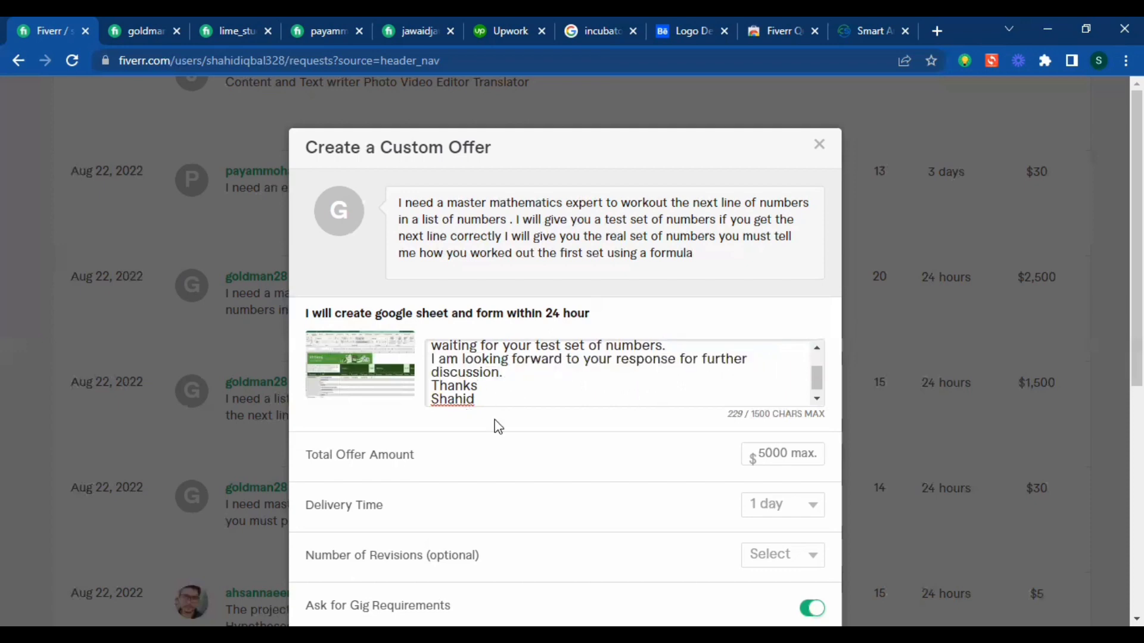
double_click(450, 394)
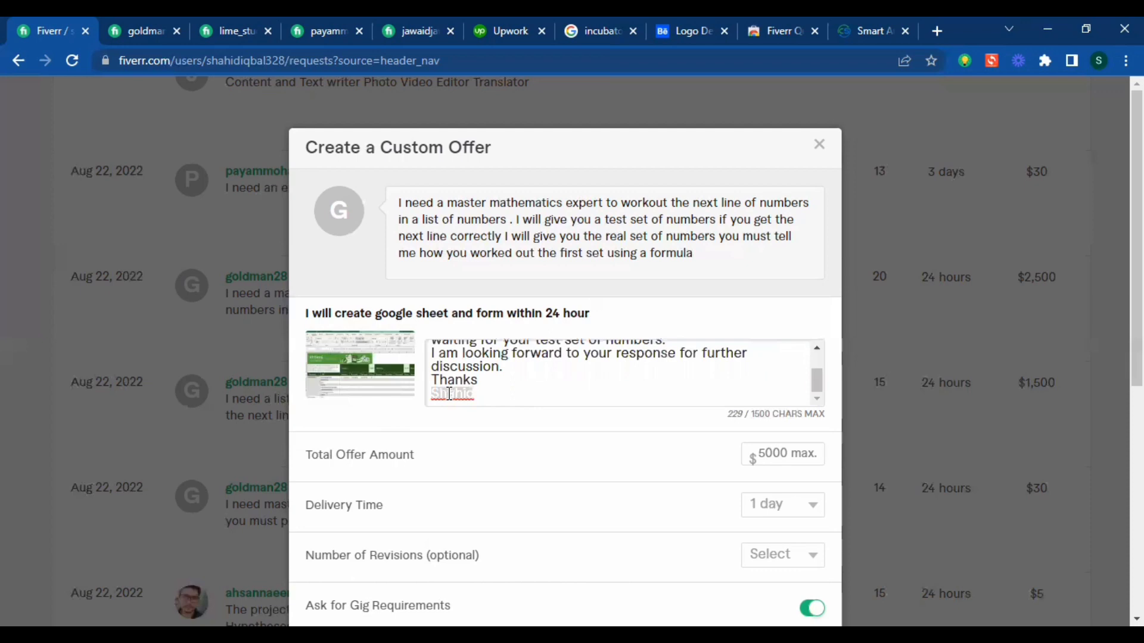
click(544, 392)
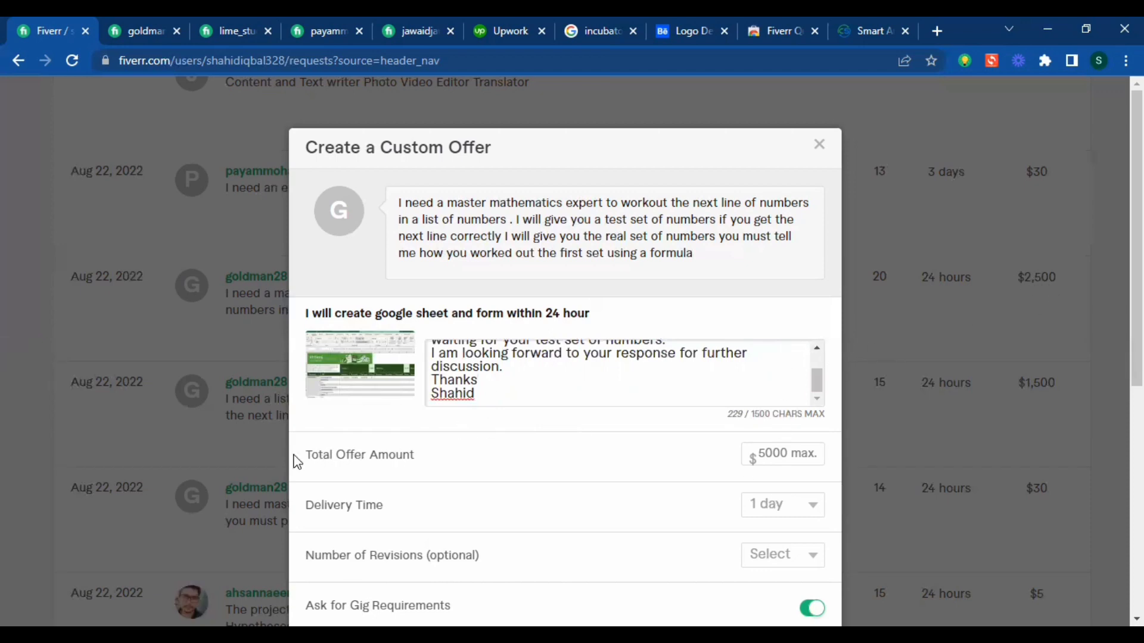
- Set the total offer amount to $2000 and the number of revisions to unlimited
click(774, 453)
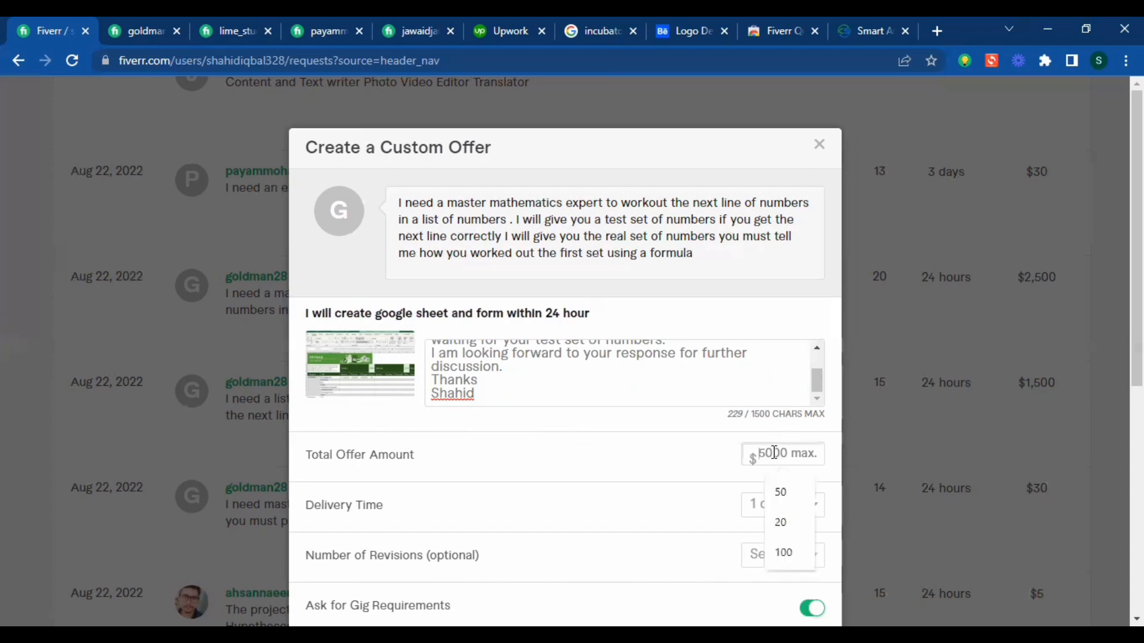
text(2000)
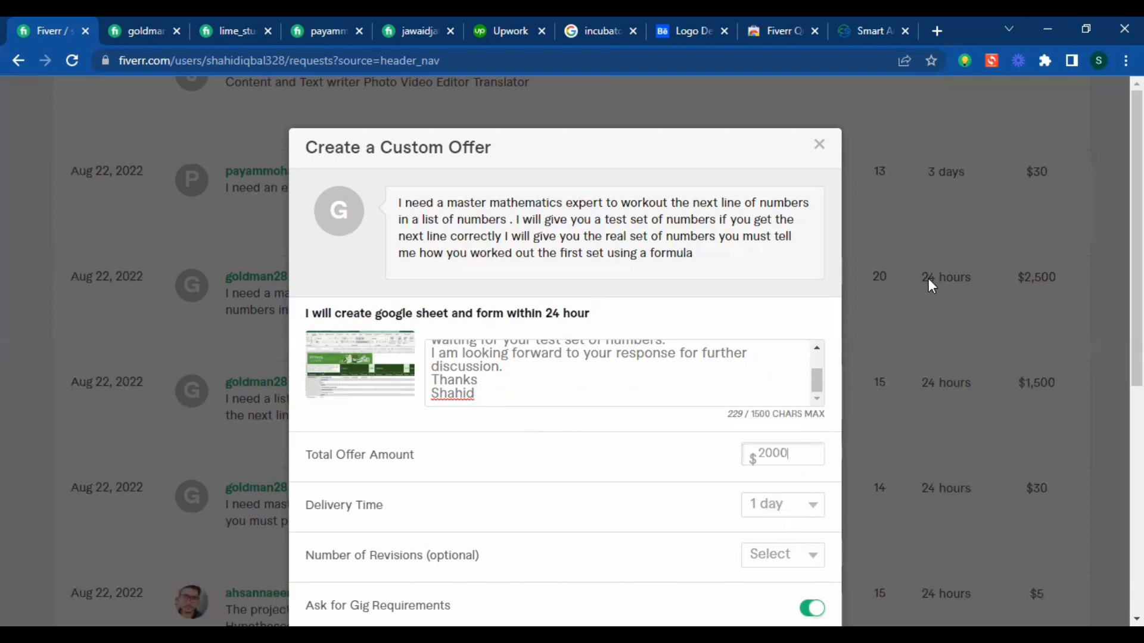
scroll(707, 475, down, 1)
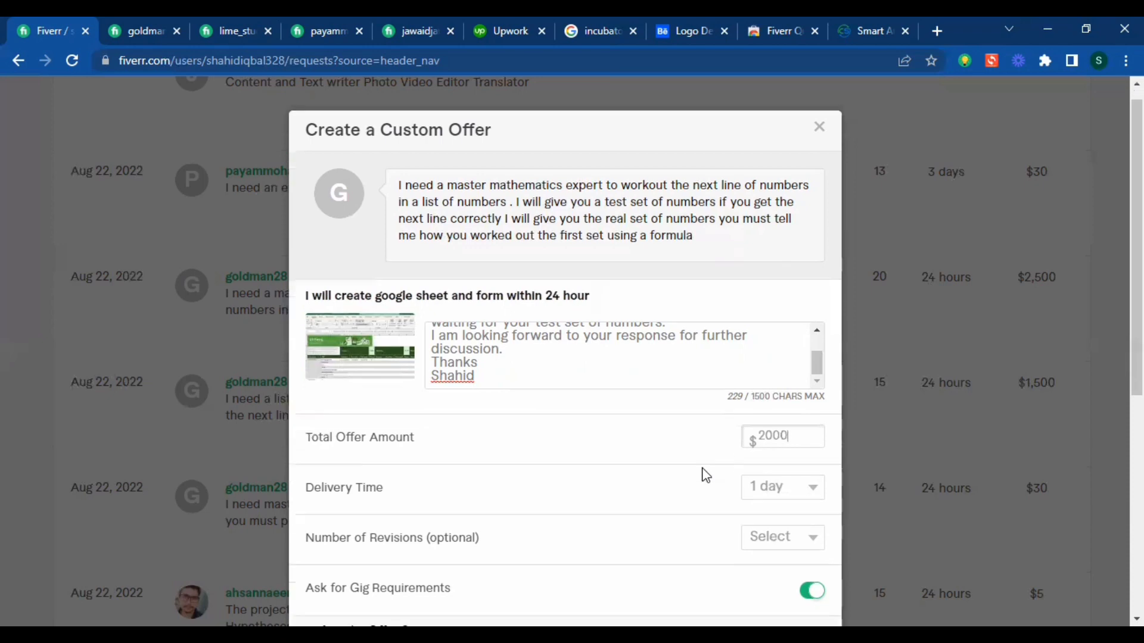
scroll(838, 237, down, 5)
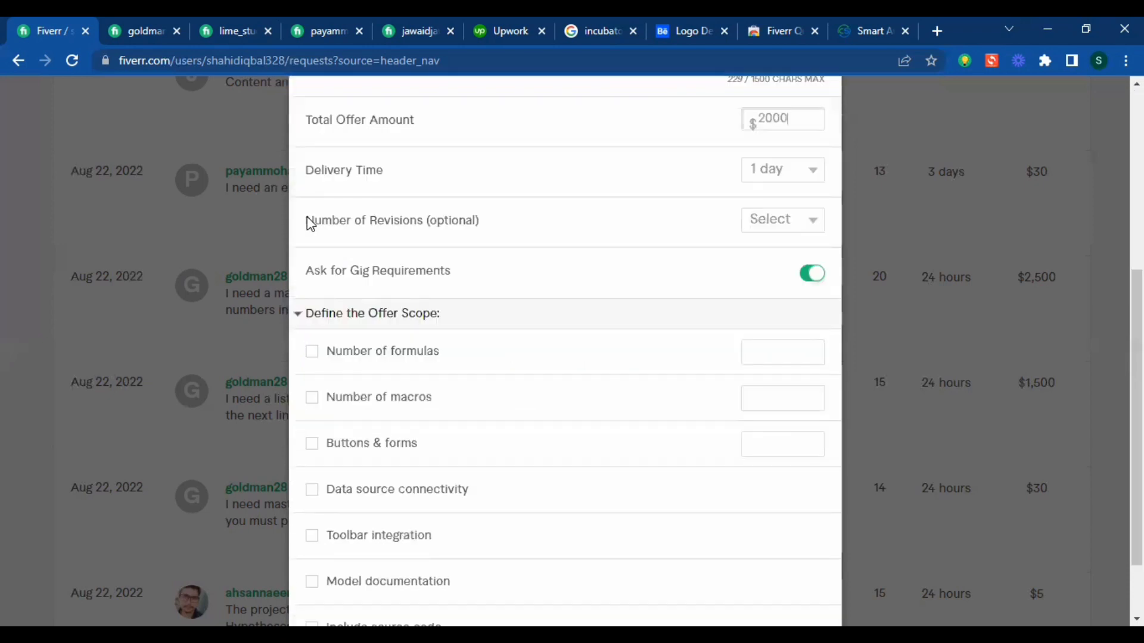
drag(306, 222, 526, 222)
click(536, 218)
click(781, 225)
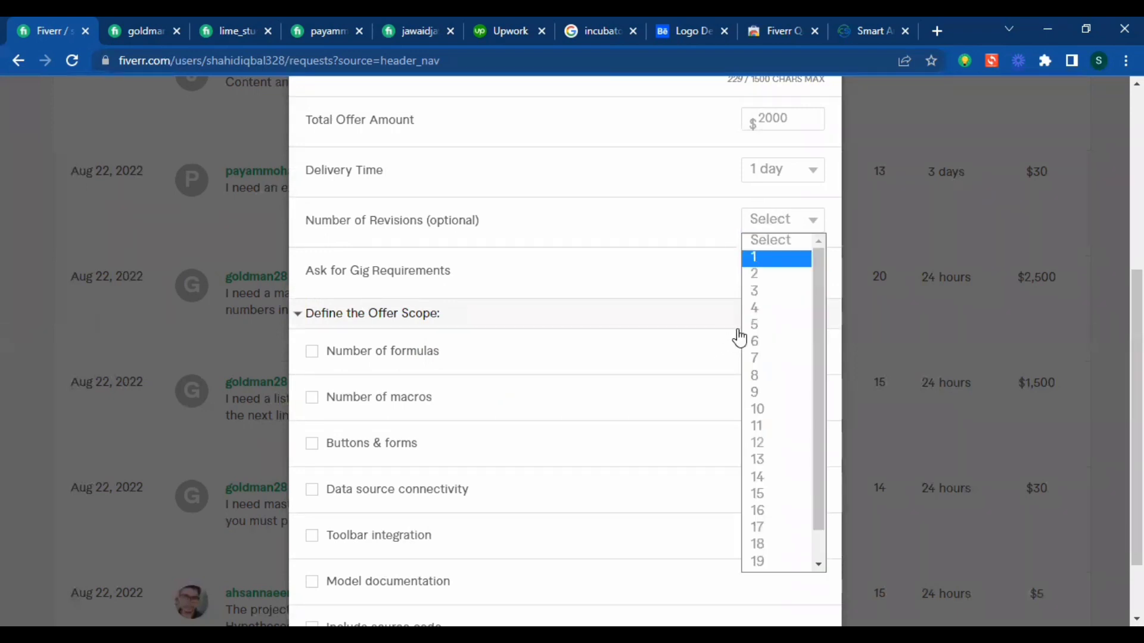
scroll(773, 357, down, 1)
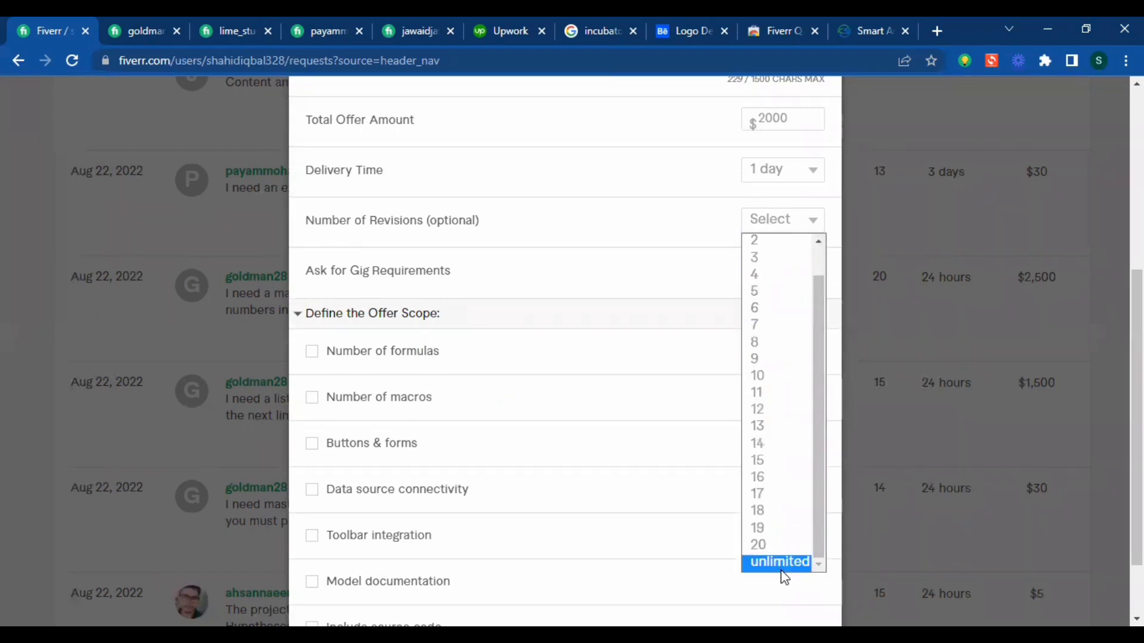
click(779, 563)
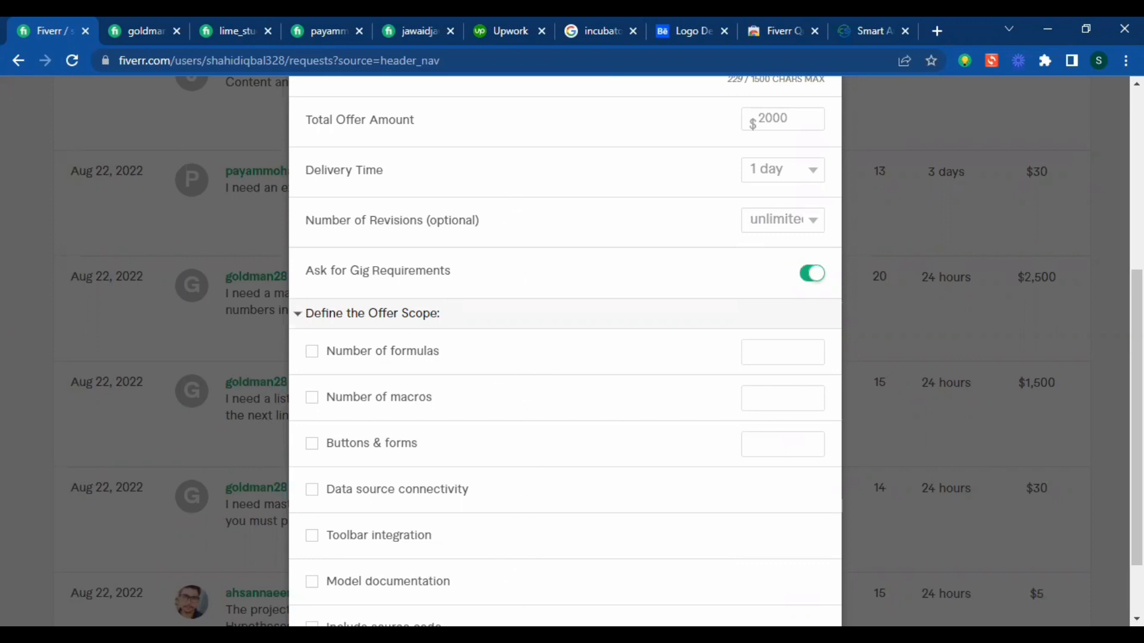
- Include number of formulas, number of macros, buttons & forms, data source connectivity, toolbar integration and model documentation in the offer scope
click(345, 357)
click(375, 398)
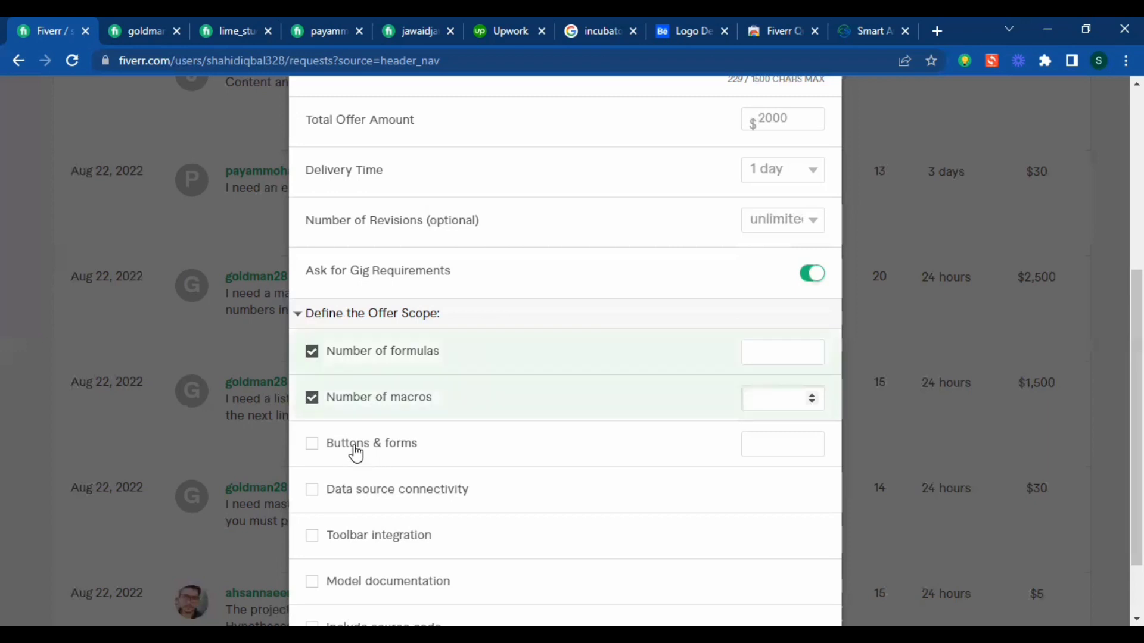
click(356, 453)
click(366, 490)
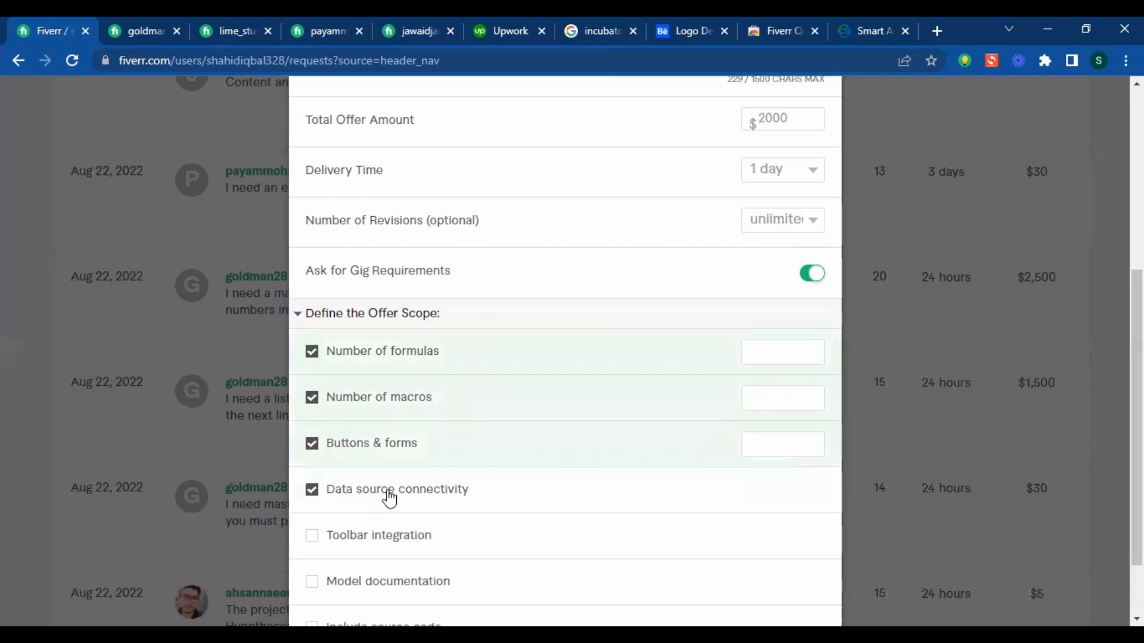
click(363, 536)
click(345, 580)
- Set the scope quantities to 10 formulas, 5 macros and 20 buttons & forms, and include the source code
scroll(684, 311, down, 2)
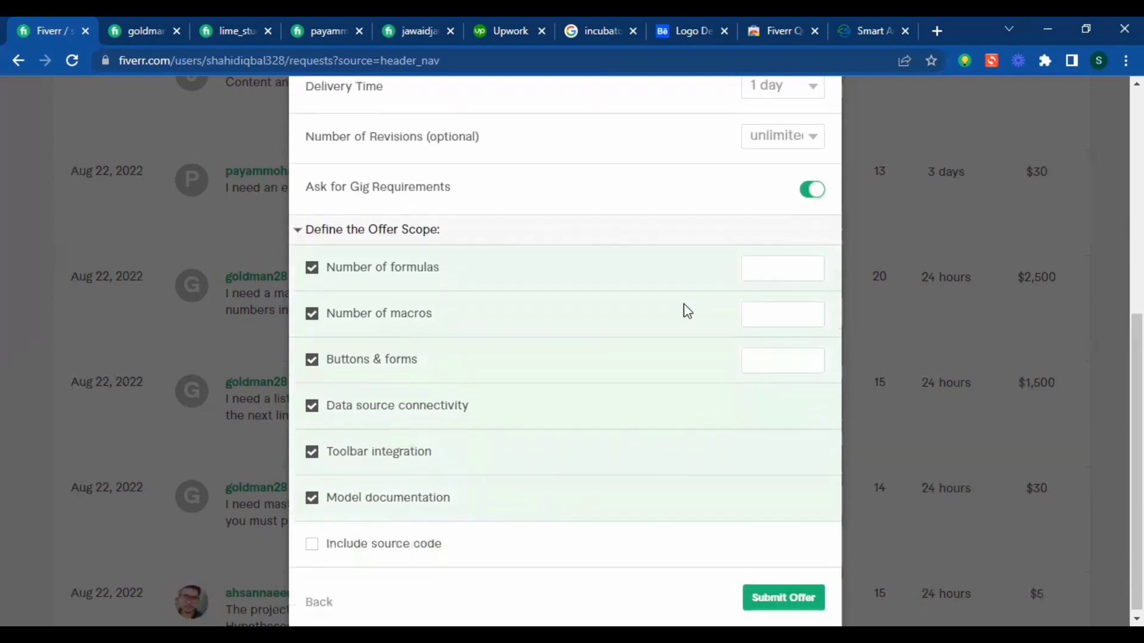
click(792, 269)
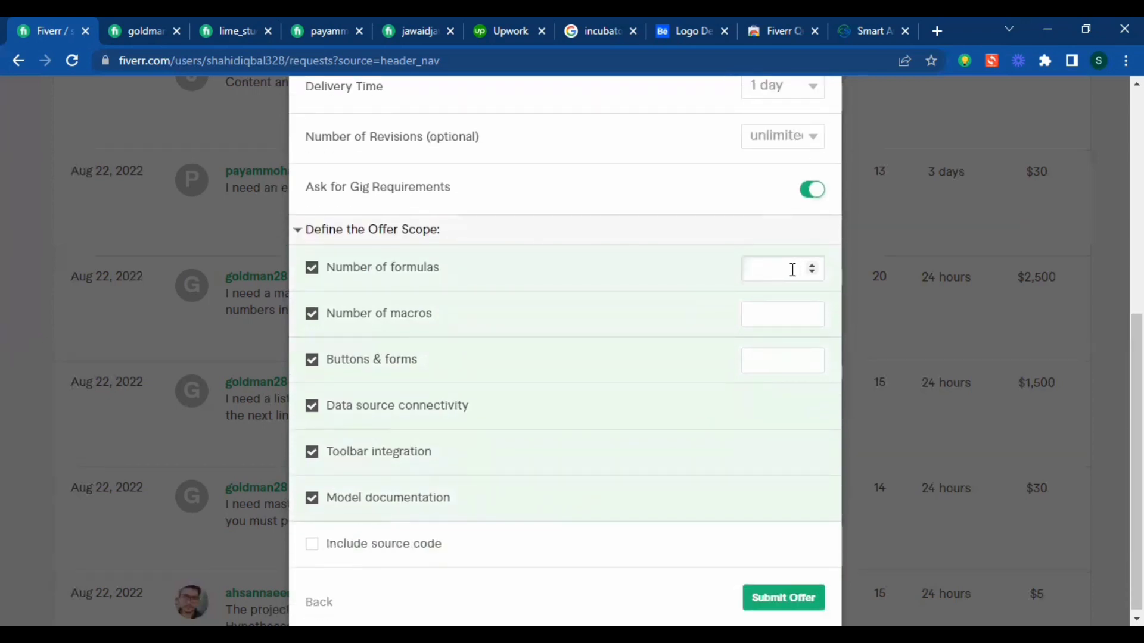
text(10)
click(790, 312)
text(5)
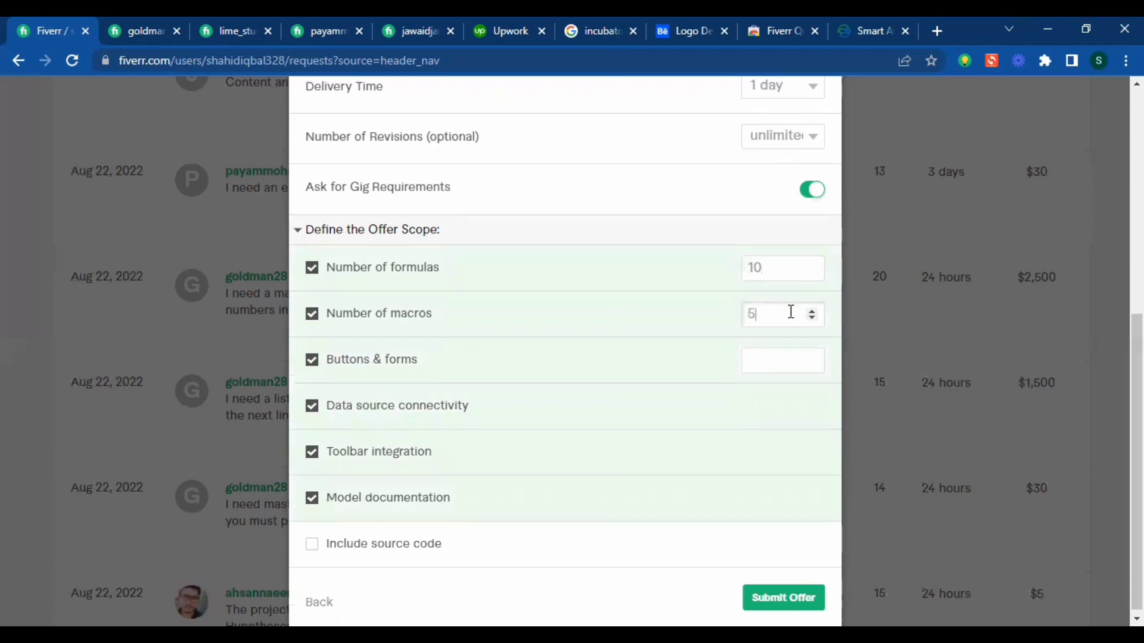
click(768, 363)
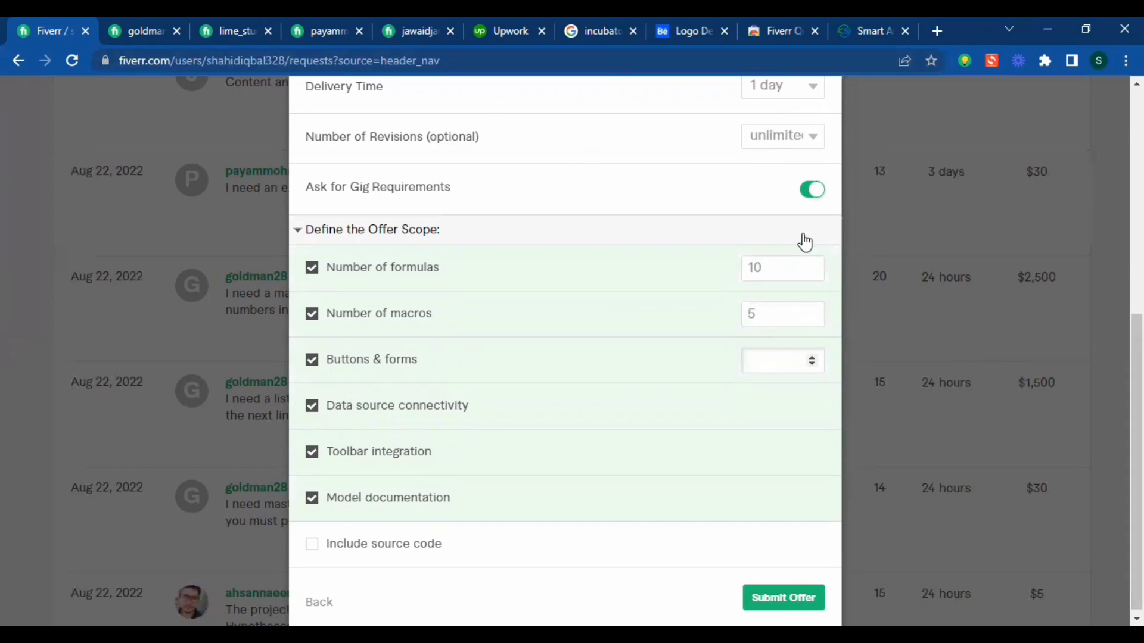
text(20)
click(401, 544)
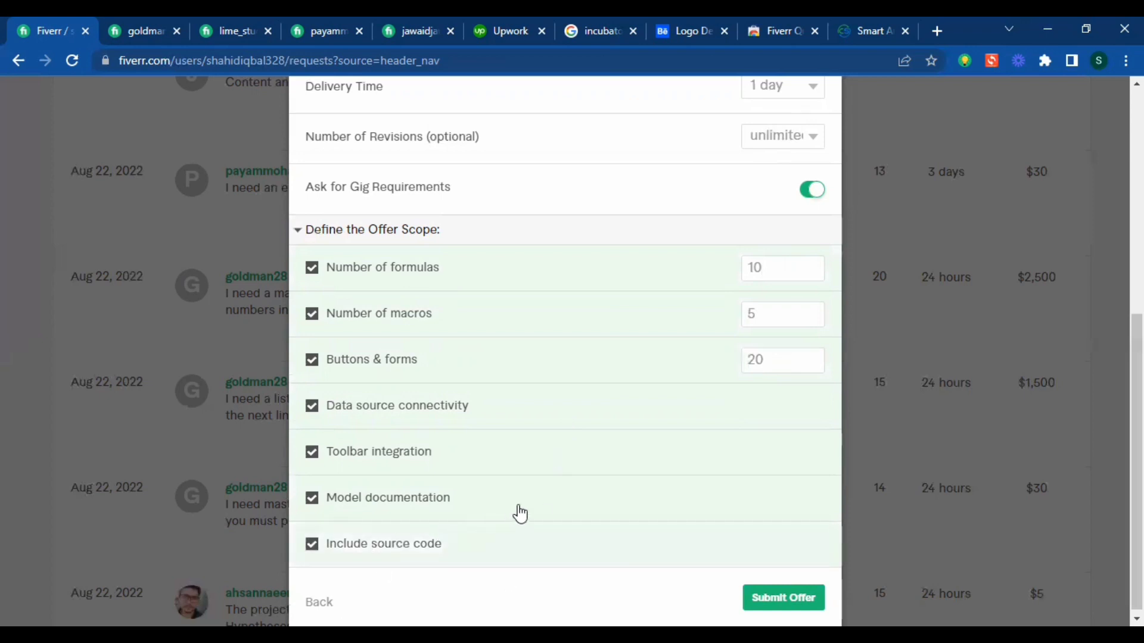
- Review the whole custom offer against the buyer's request, from the description down to the offer scope
scroll(536, 525, down, 1)
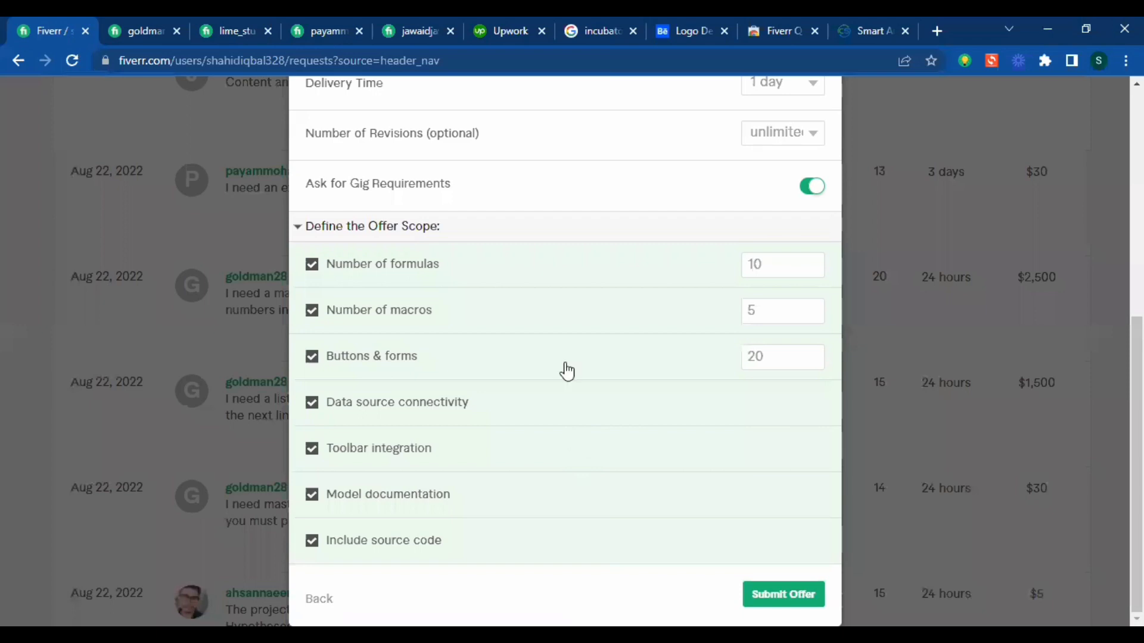
scroll(659, 266, up, 7)
drag(709, 255, 398, 198)
click(536, 213)
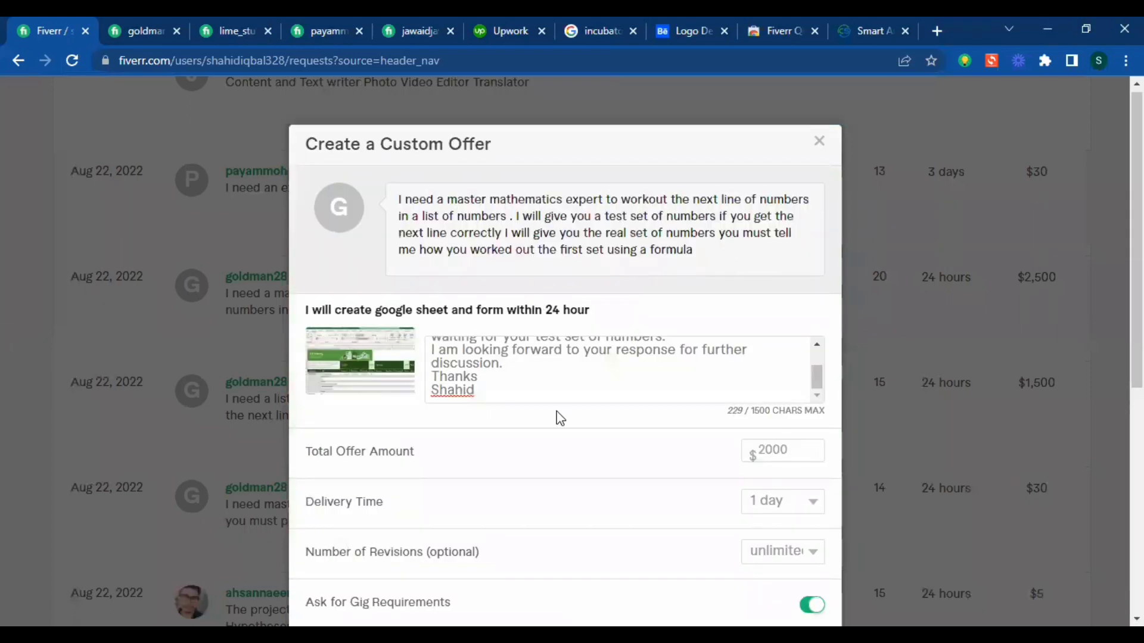
scroll(598, 452, down, 6)
scroll(480, 301, up, 5)
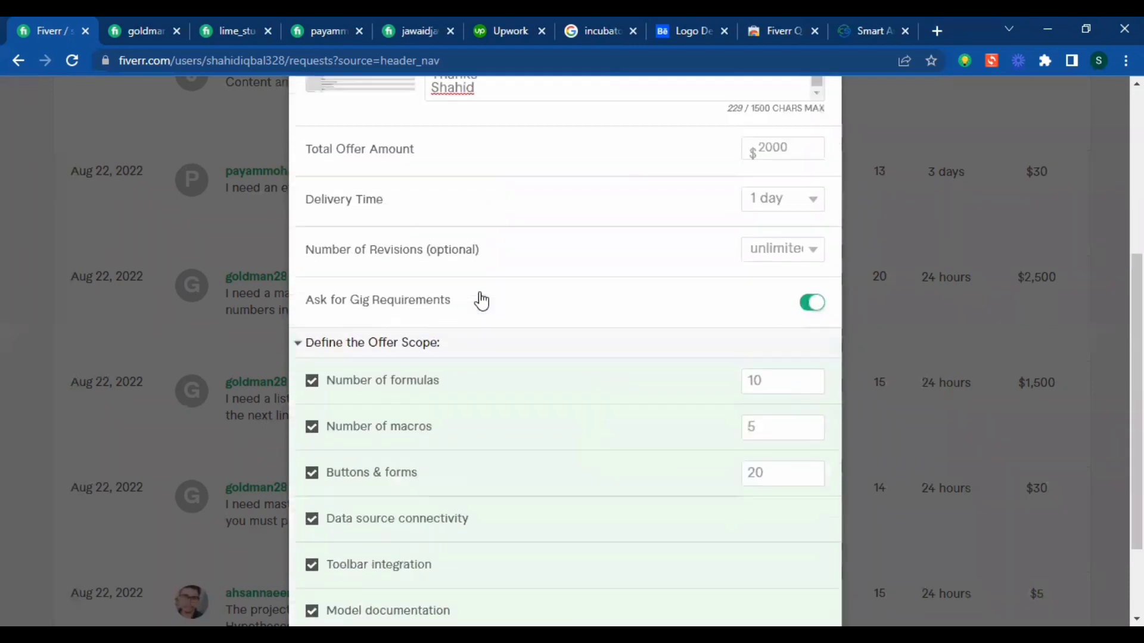
click(436, 362)
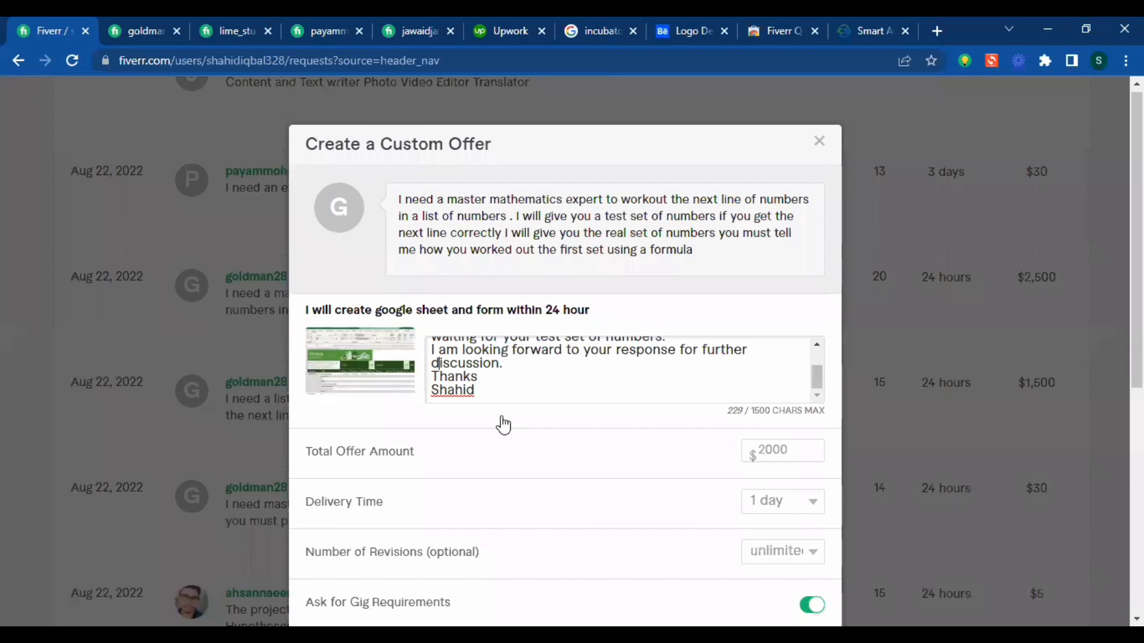
scroll(497, 444, down, 4)
scroll(491, 462, down, 3)
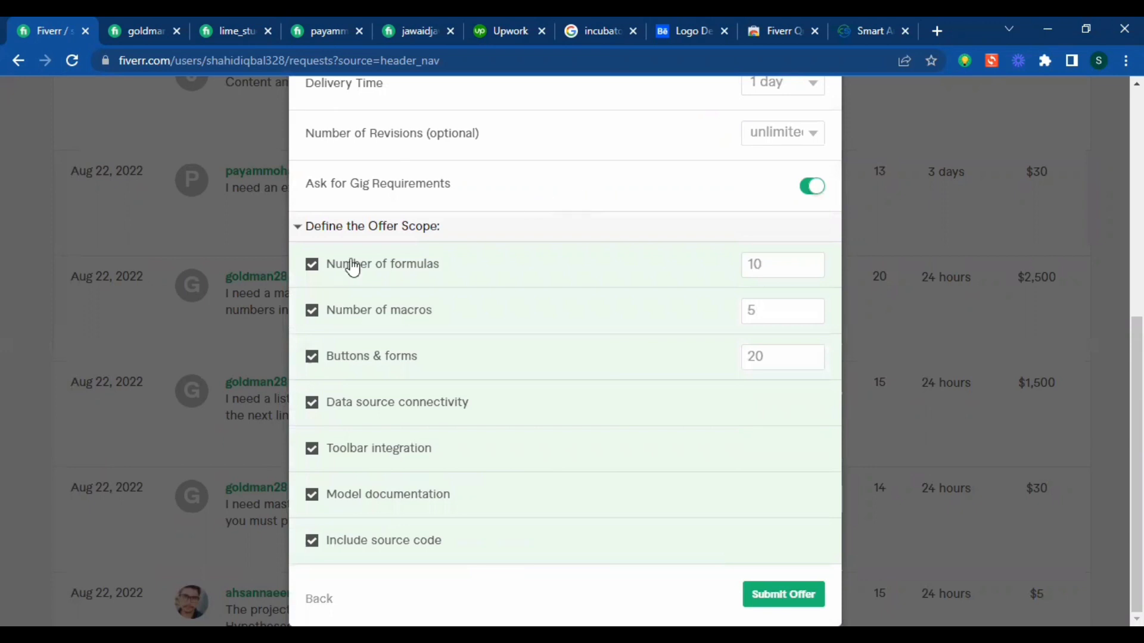
drag(779, 262, 765, 263)
click(699, 264)
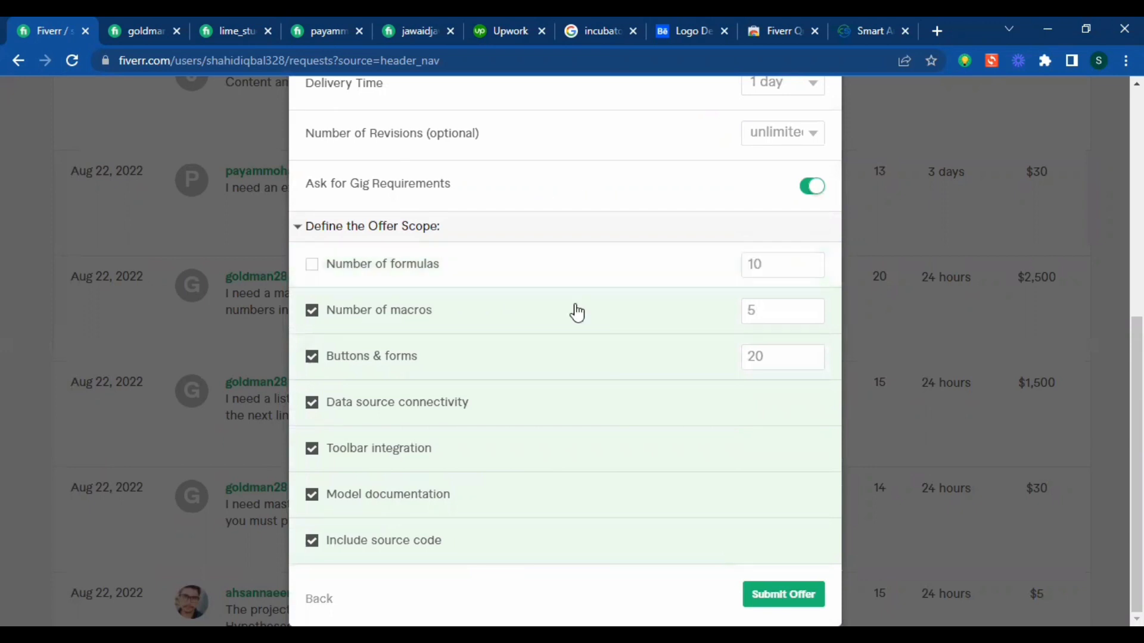
click(364, 281)
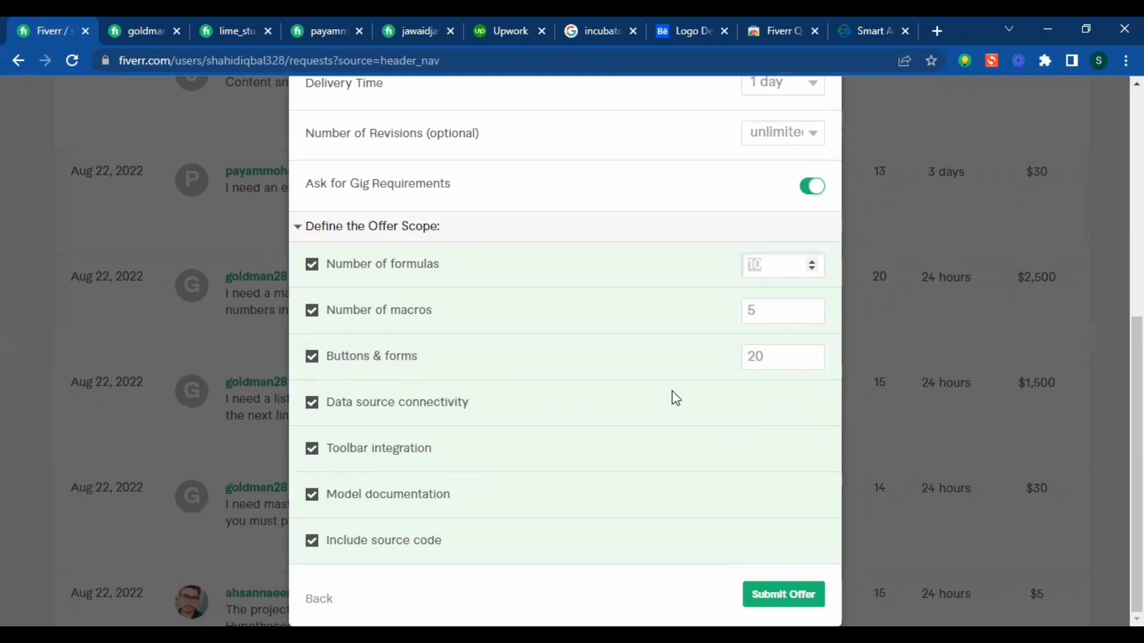
- Recheck the offer's description and terms and submit the custom offer to the buyer
scroll(665, 441, up, 5)
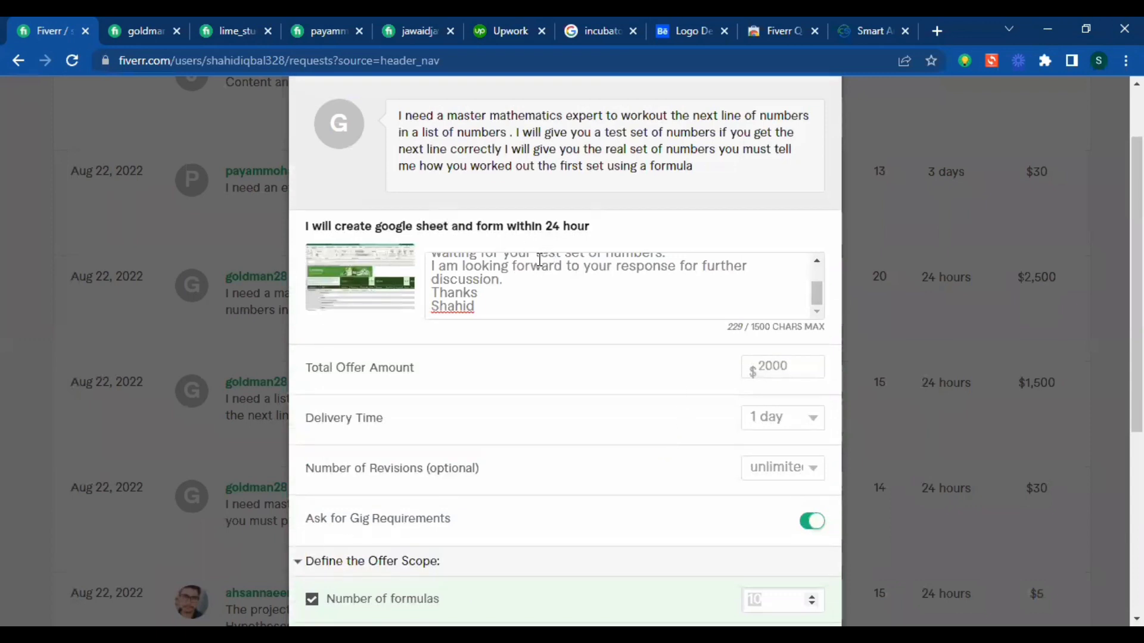
click(540, 264)
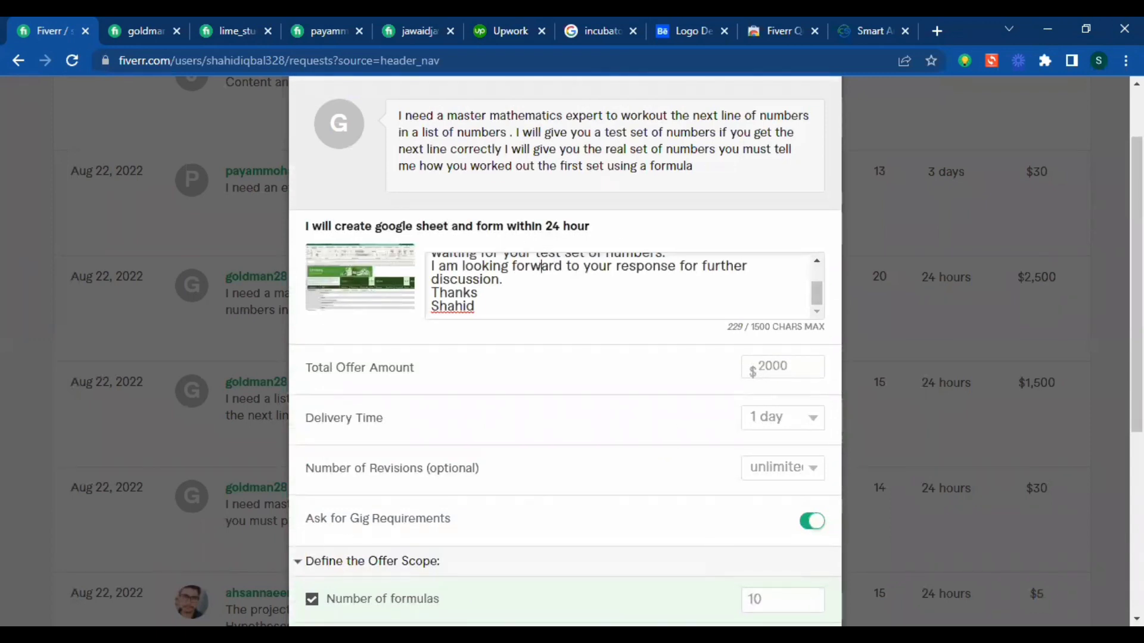
scroll(620, 225, down, 5)
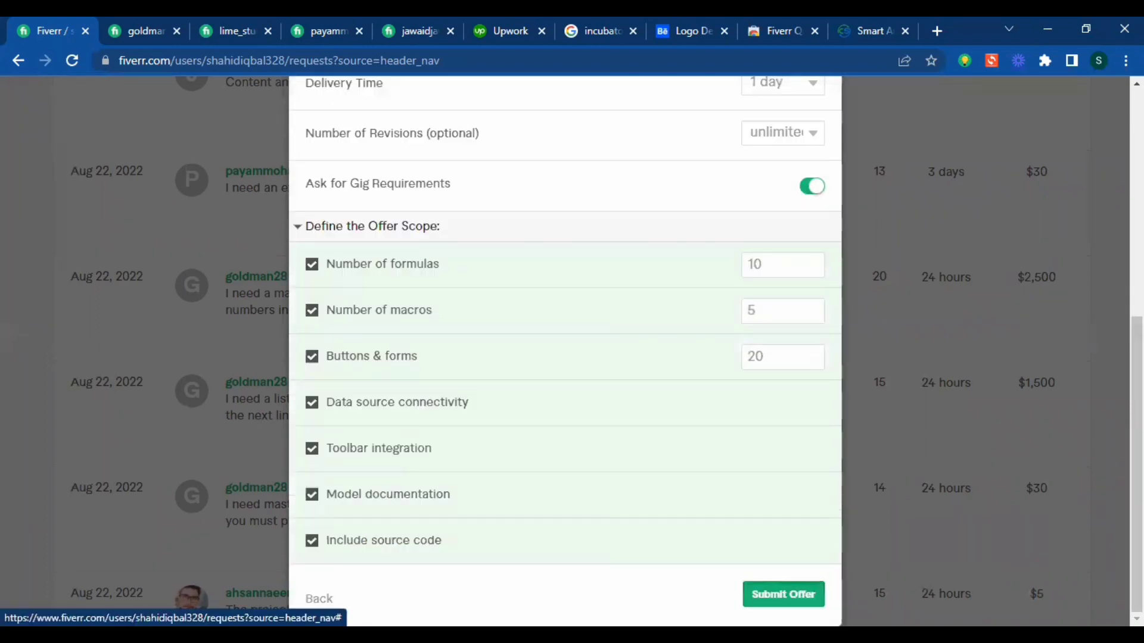
click(784, 595)
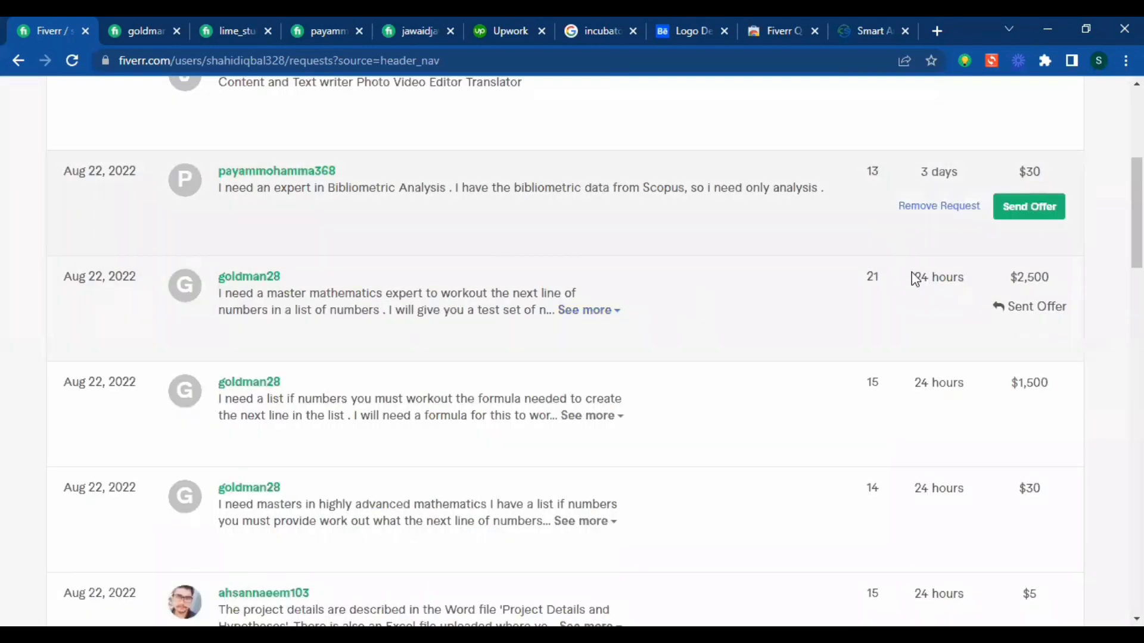
- Check the offer count and the sent-offer status of the master mathematics request in the list
triple_click(885, 282)
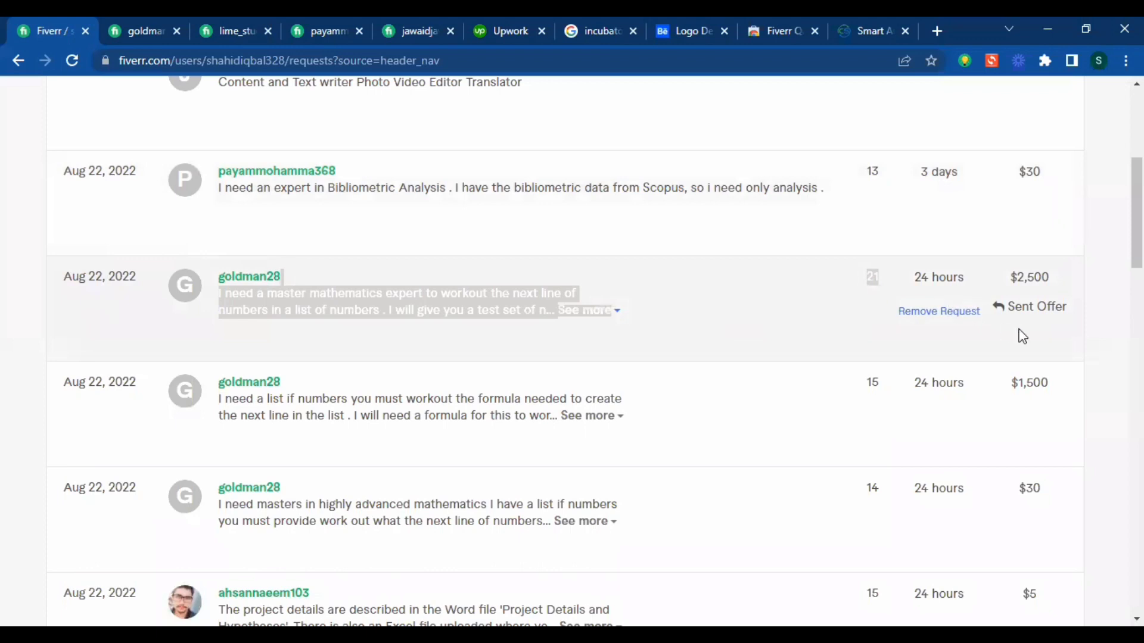
click(1101, 291)
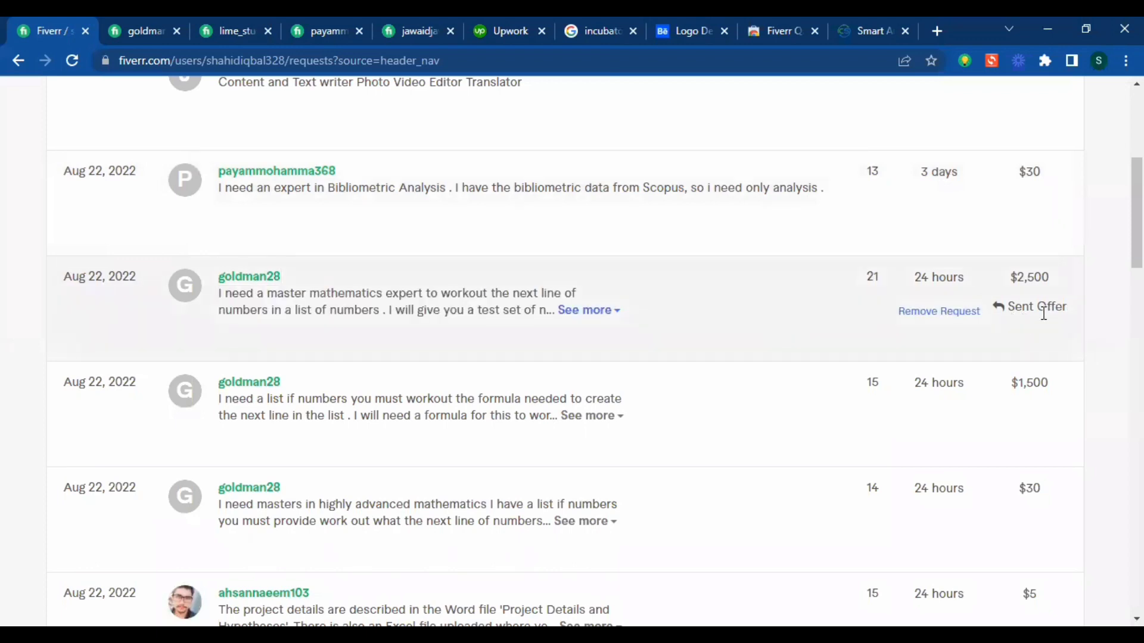
drag(1067, 307, 1014, 310)
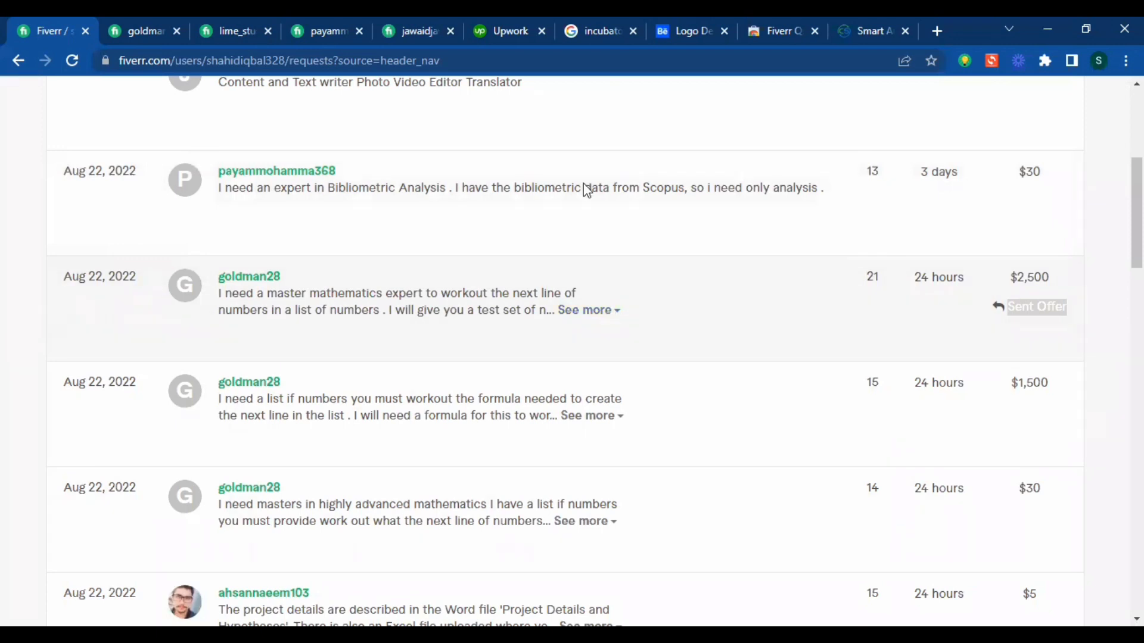
- Reload the Buyer Requests page several times and examine the request list, including the entry with the sent offer
scroll(584, 188, up, 5)
right_click(608, 186)
click(635, 226)
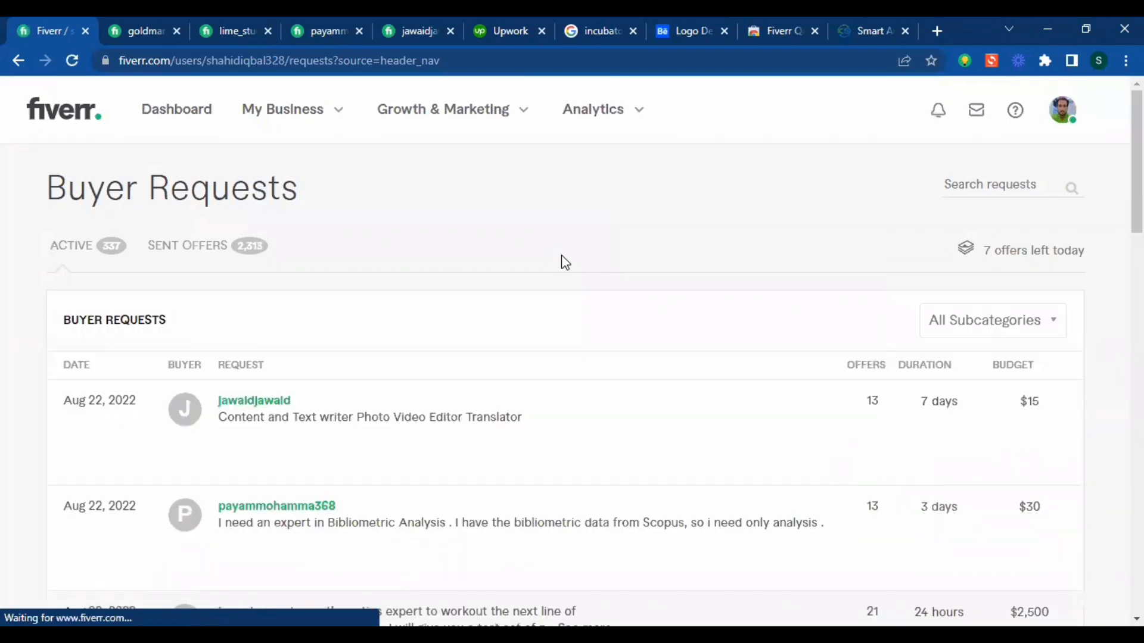
click(981, 114)
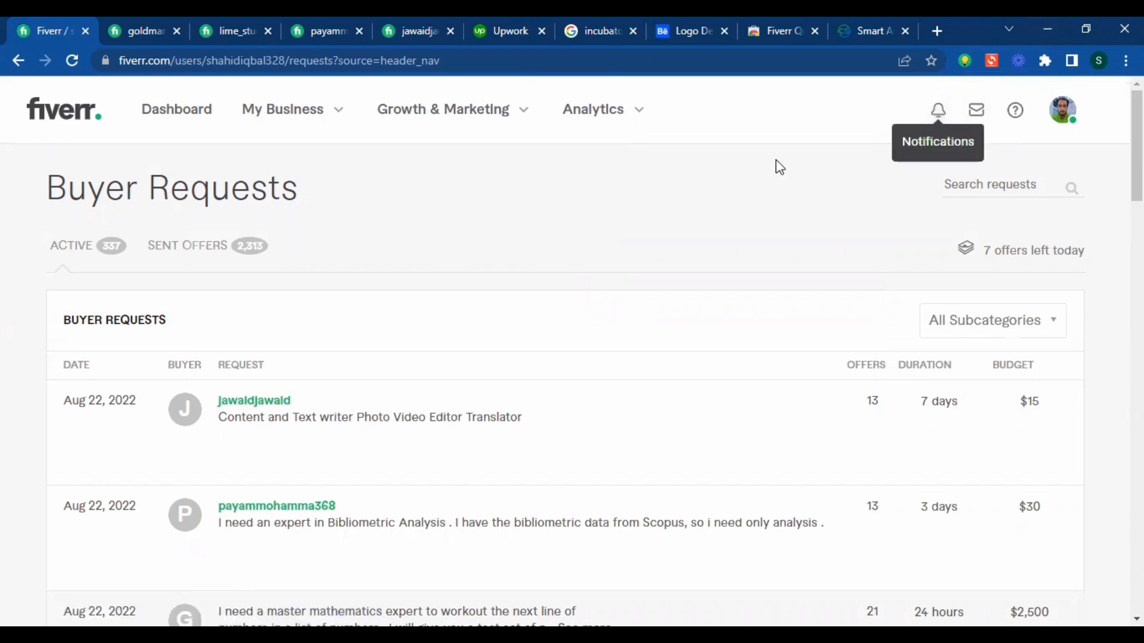
right_click(545, 180)
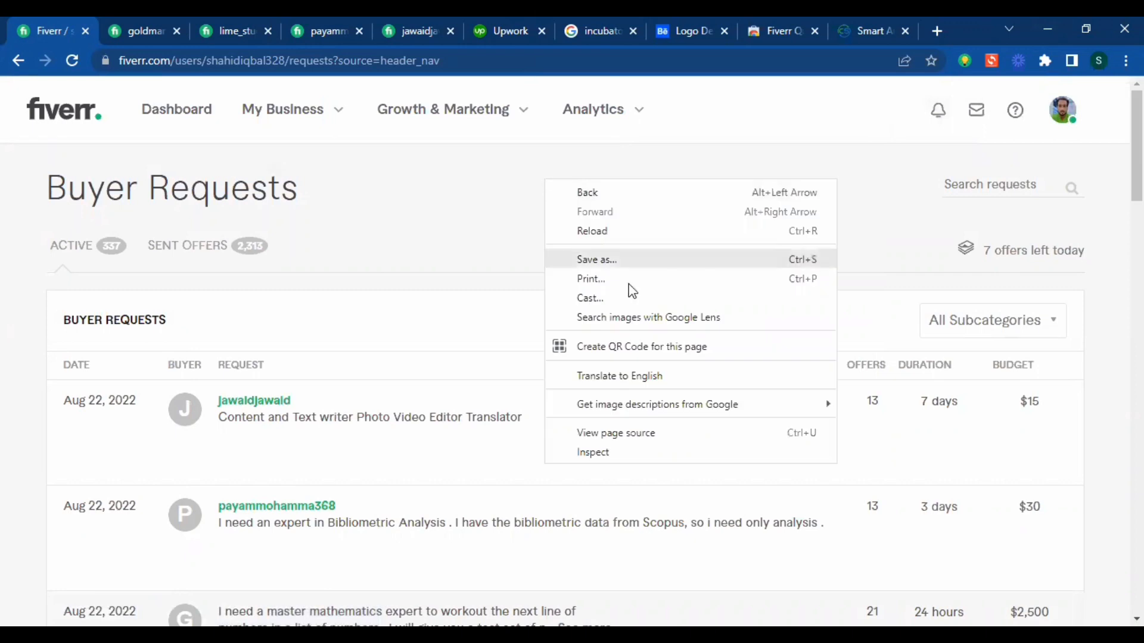
click(624, 230)
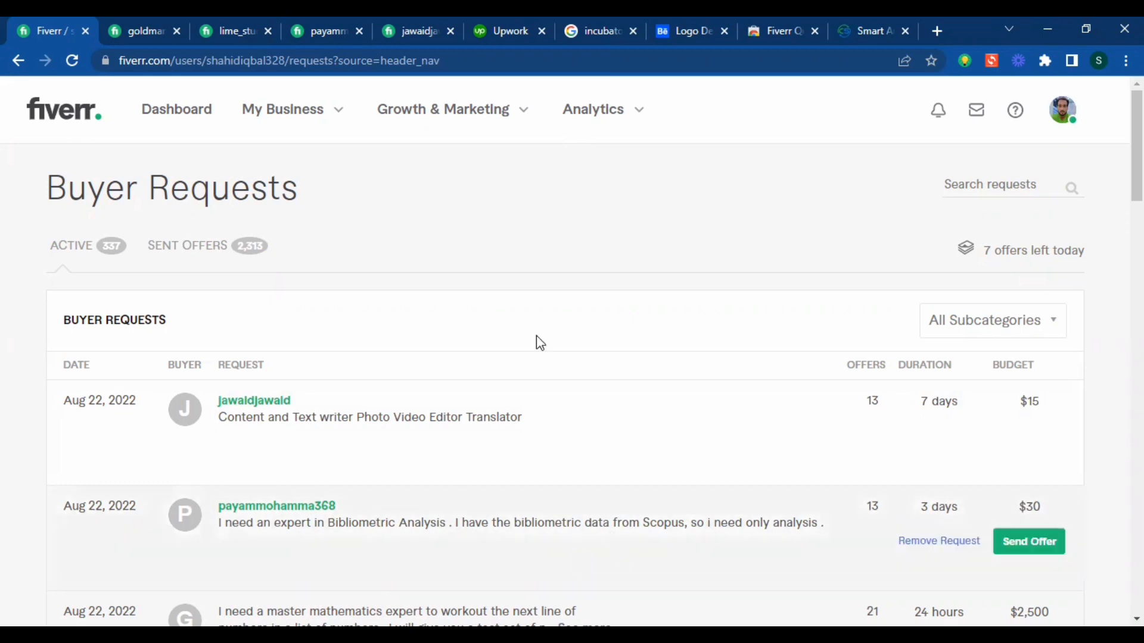
right_click(464, 198)
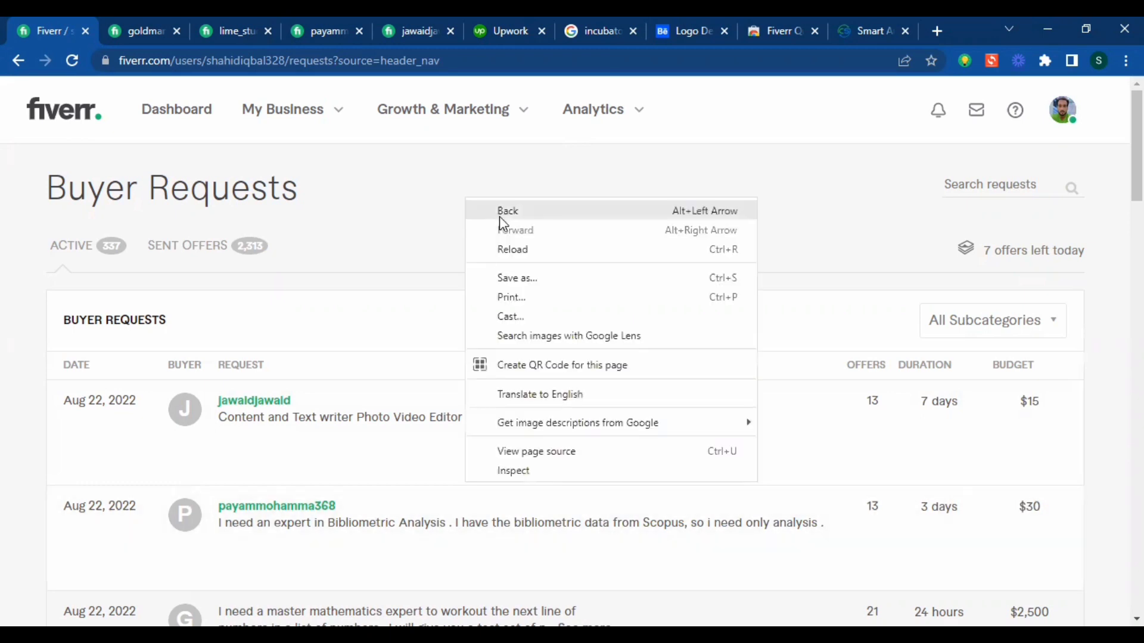
click(513, 250)
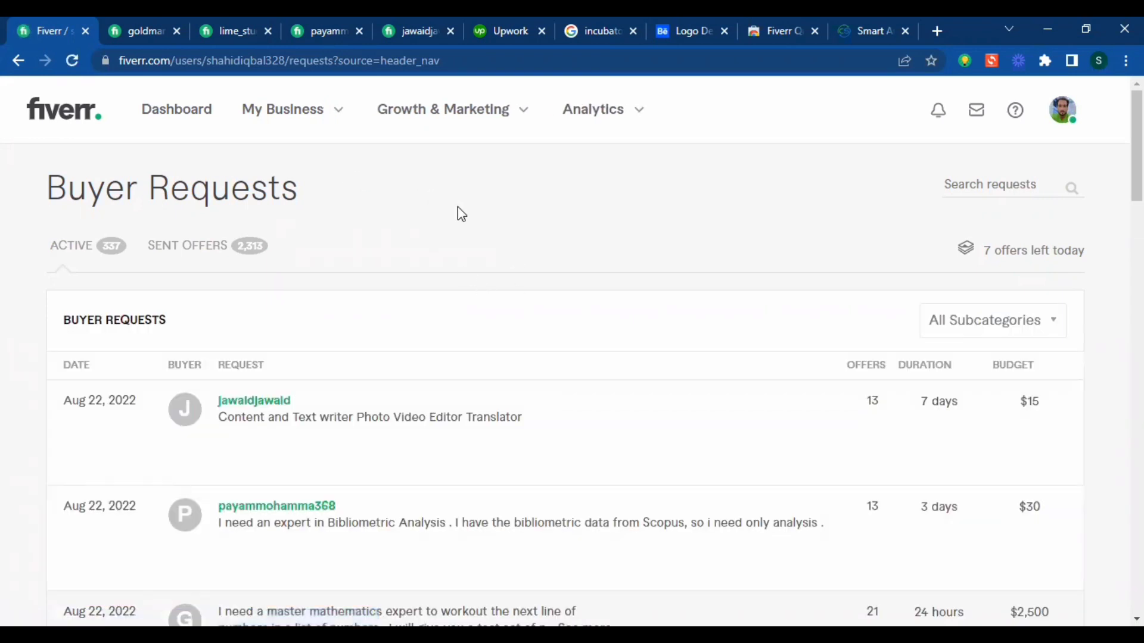
scroll(588, 266, down, 4)
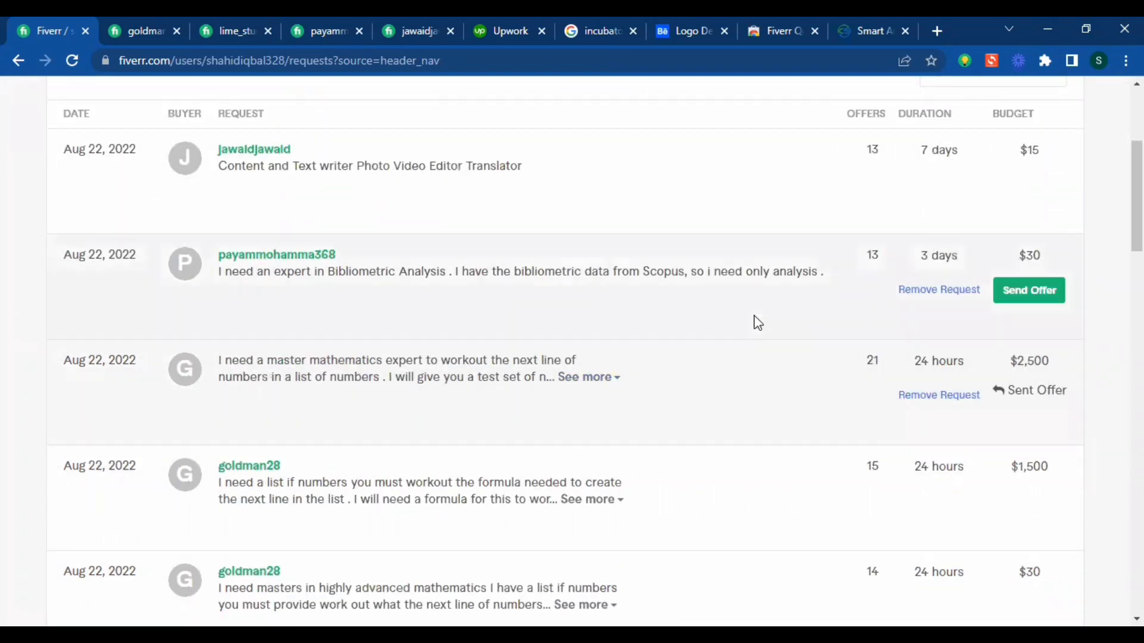
- Return to the beginning of the Buyer Requests page and reload it several more times to check for new requests
scroll(757, 329, up, 3)
scroll(757, 329, up, 2)
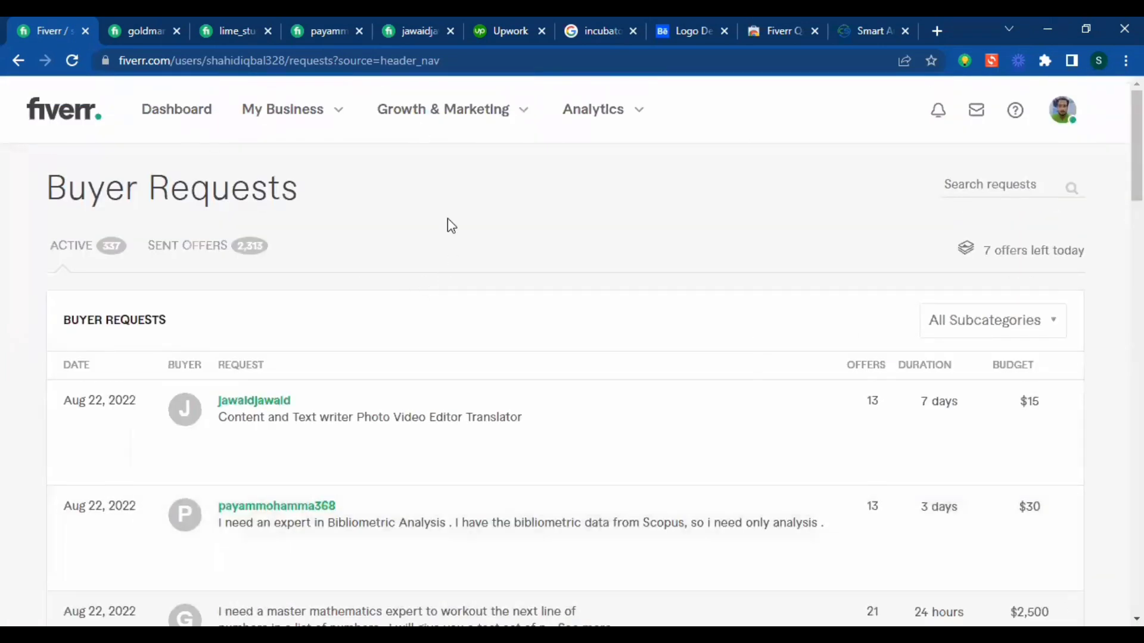
right_click(434, 199)
click(471, 250)
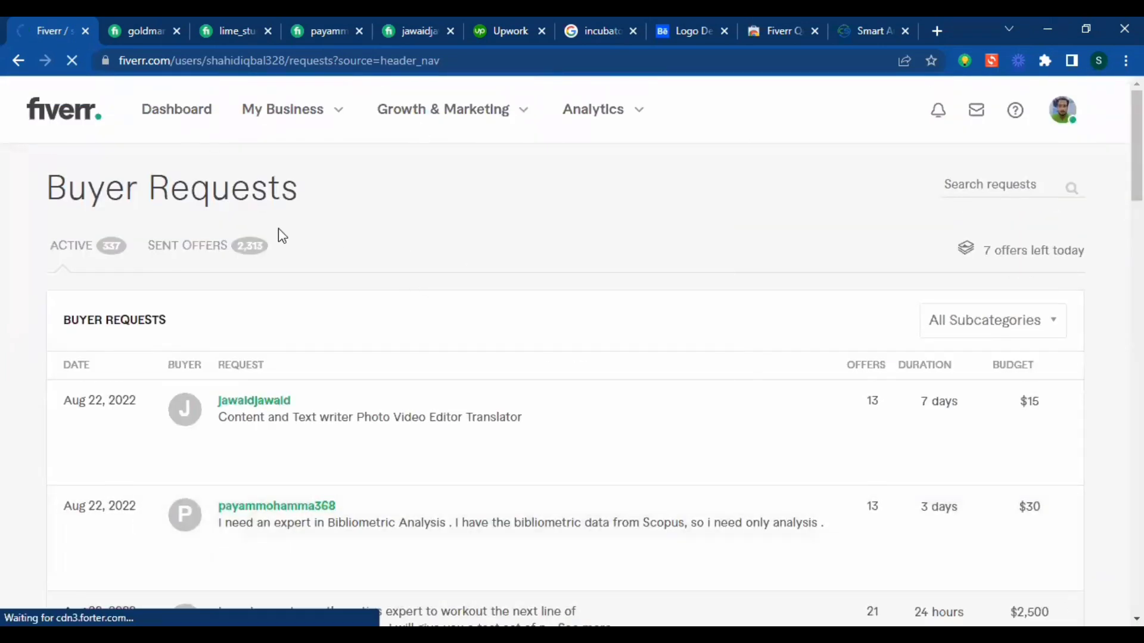
right_click(562, 205)
click(471, 237)
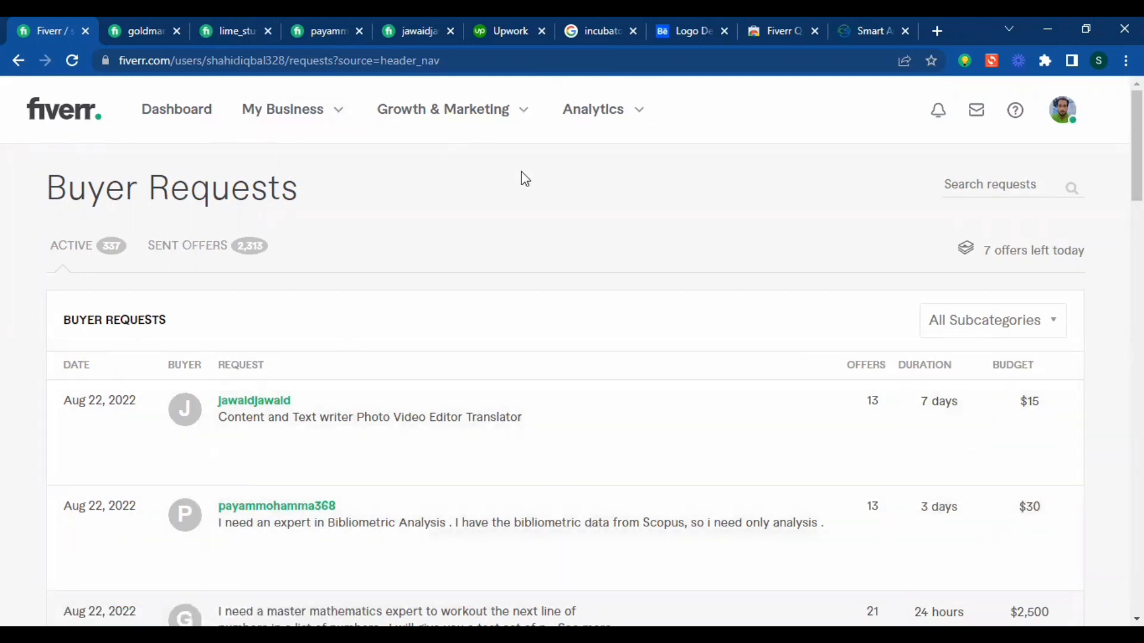
right_click(535, 206)
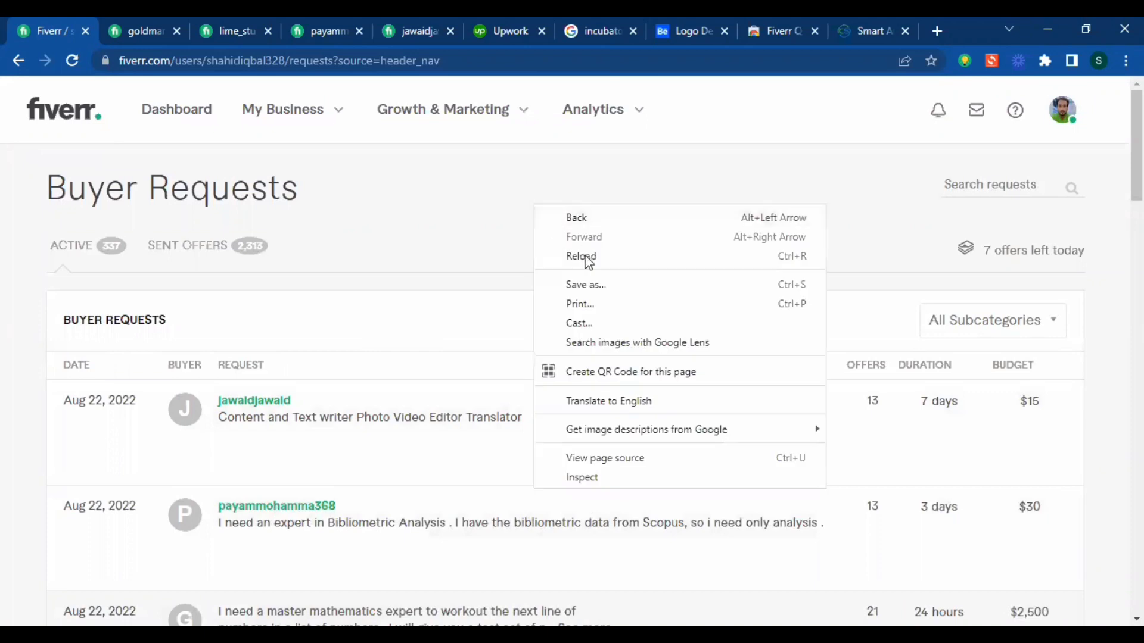
click(593, 257)
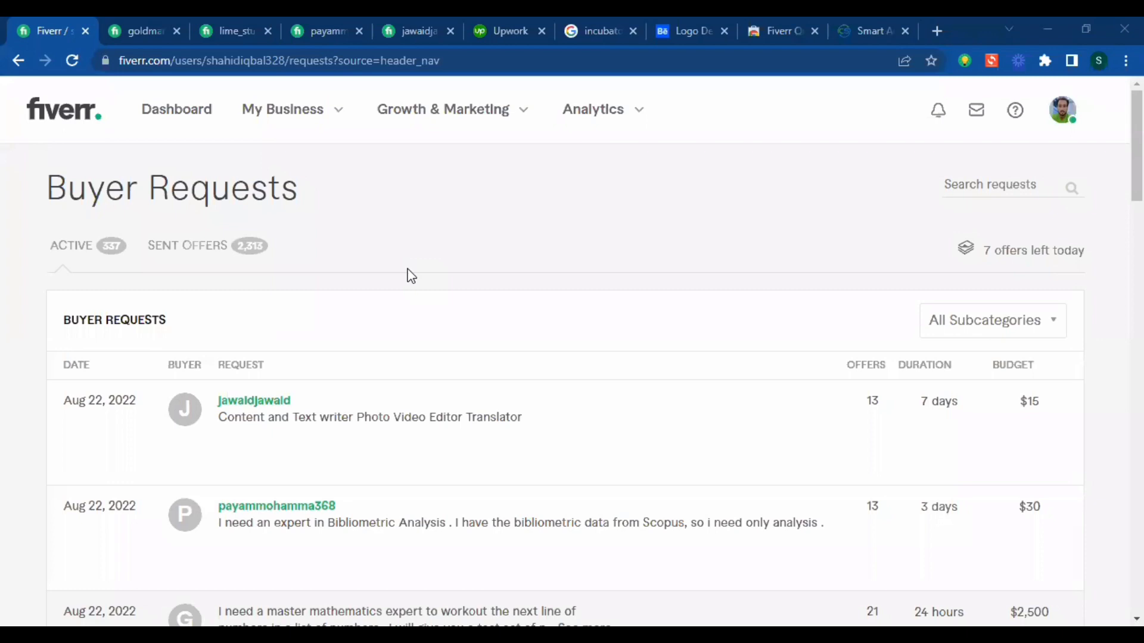
- Check the submitted mathematics offer in the Sent Offers list and return to the active buyer requests
click(172, 255)
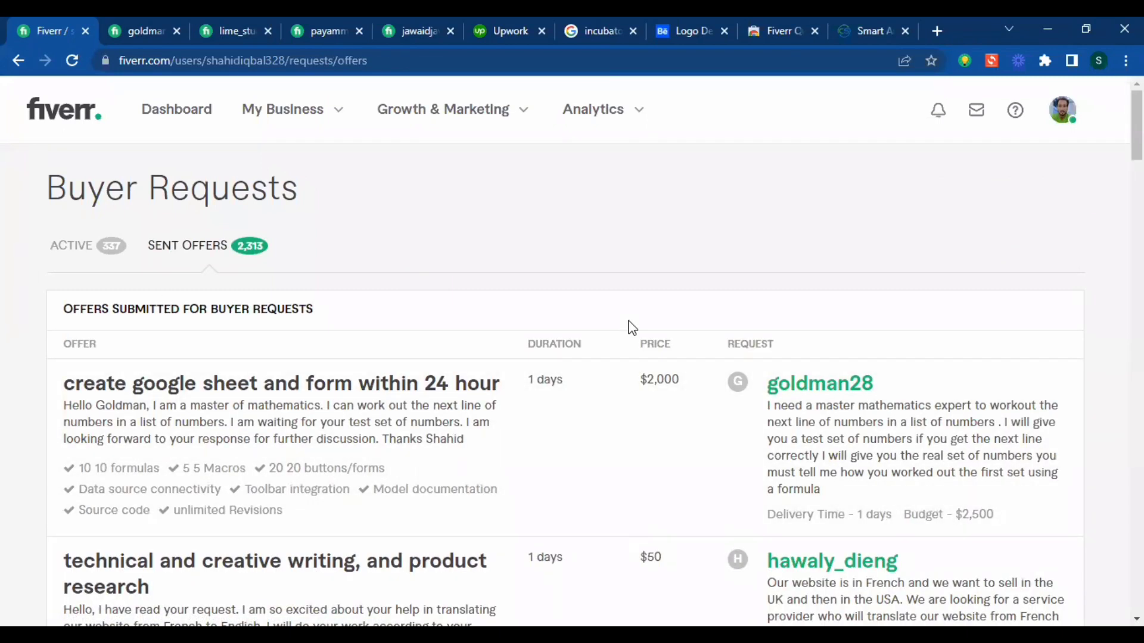
click(344, 119)
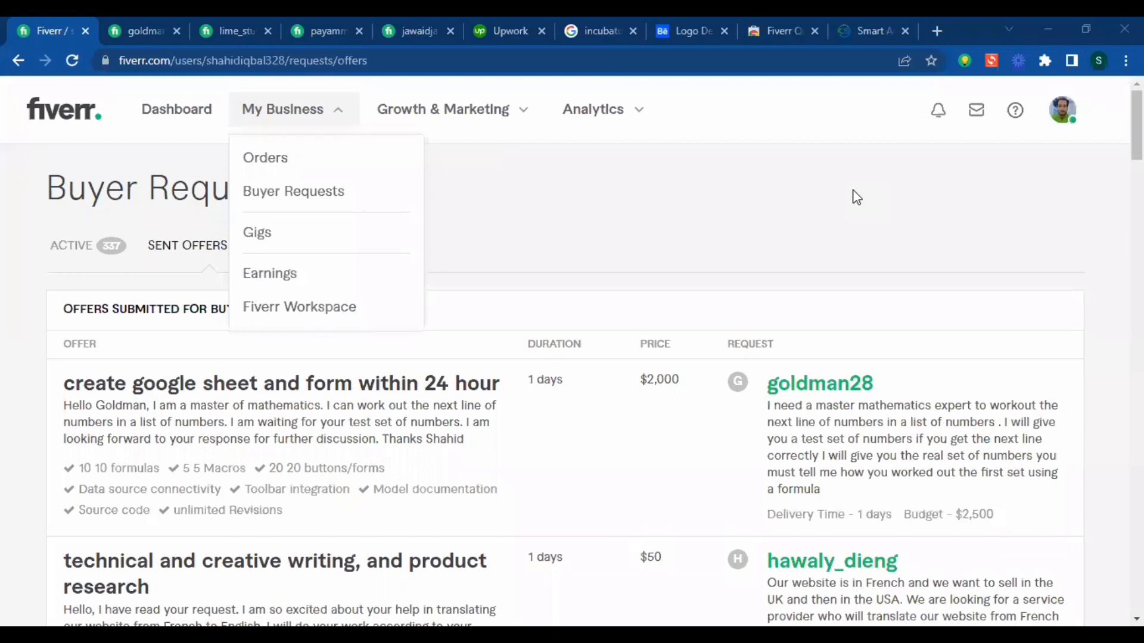
click(71, 249)
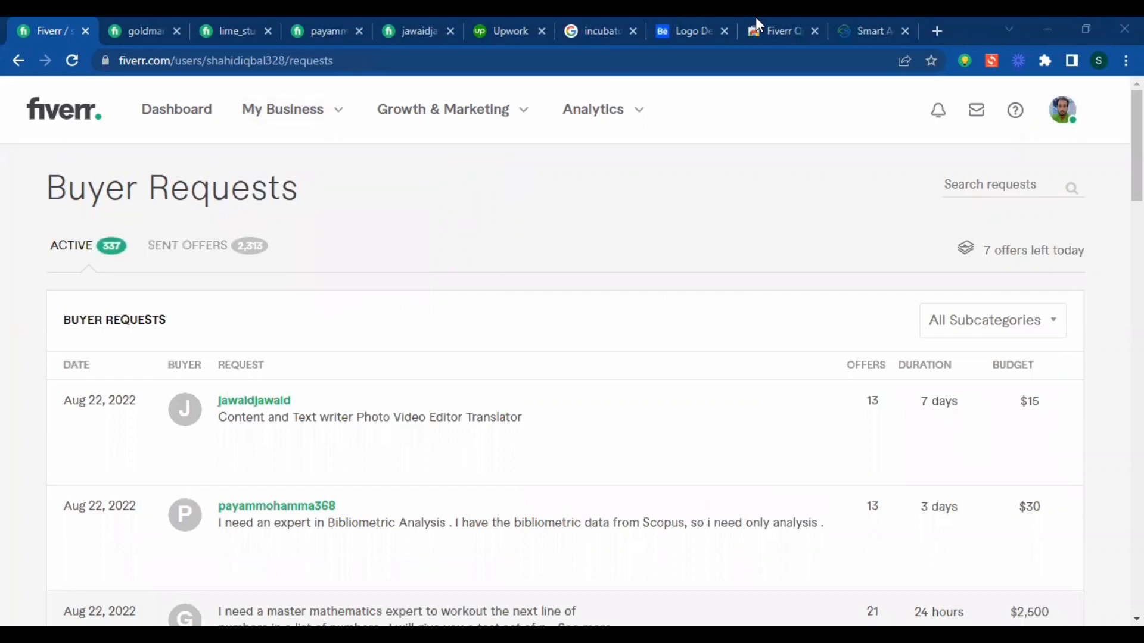
- View the custom offer form for the "Content and Text writer" request using the MS Excel, Word and PDF gig, and close it unsent
mouse_move(319, 437)
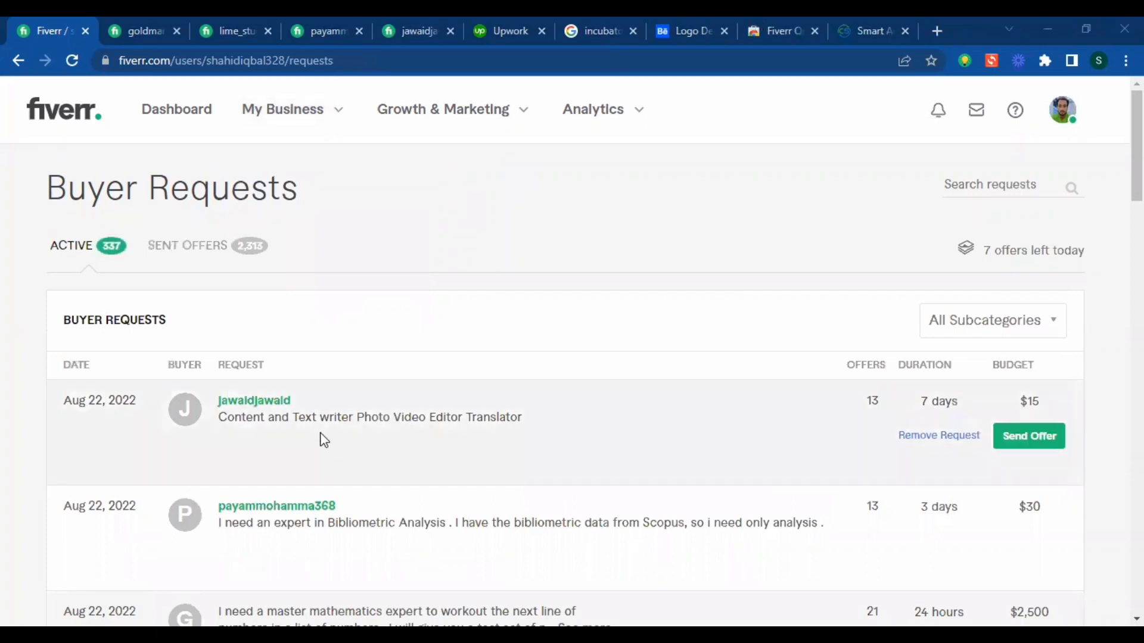
click(1035, 446)
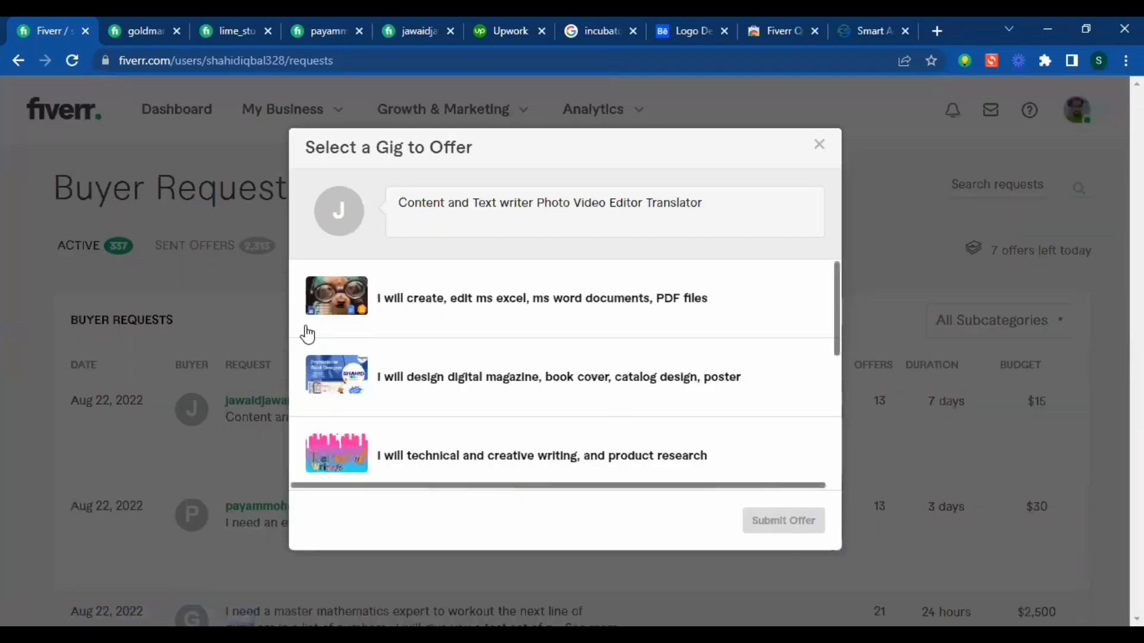
click(472, 317)
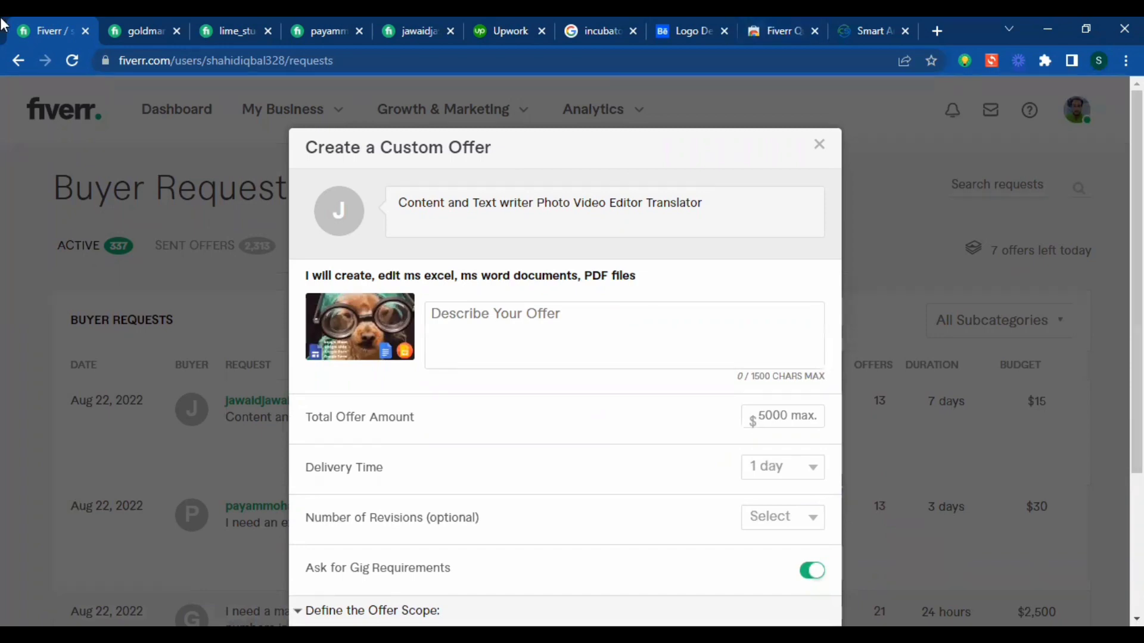
click(820, 146)
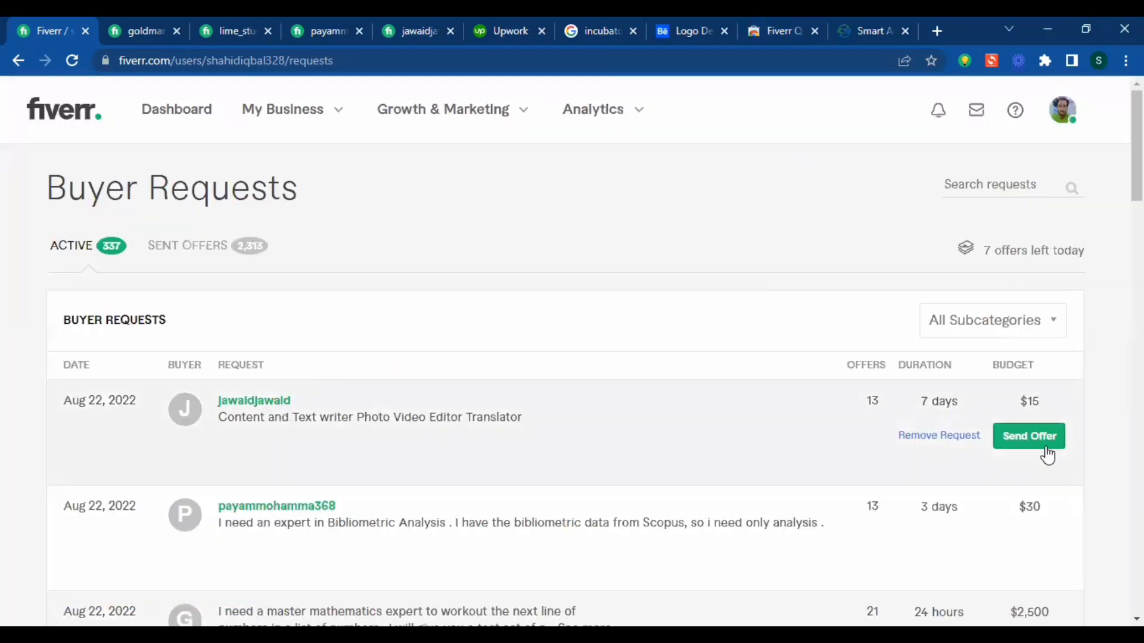
- Examine the same request's offer form and scope options using the digital magazine design gig, close it unsent, and look through the request list
mouse_move(832, 457)
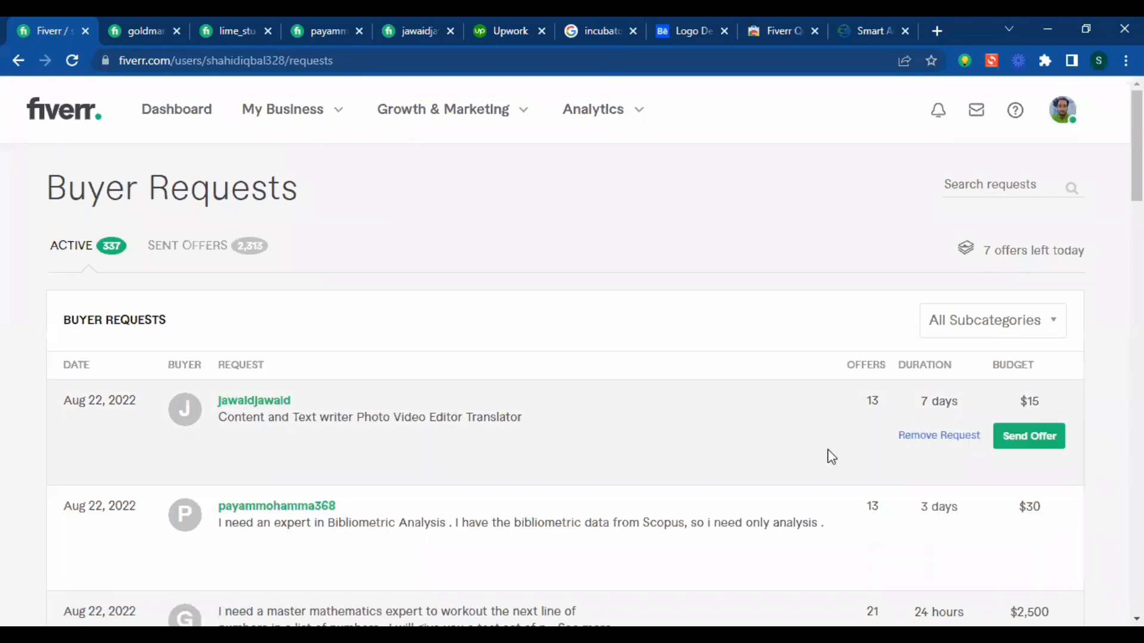
click(1034, 436)
scroll(637, 393, down, 1)
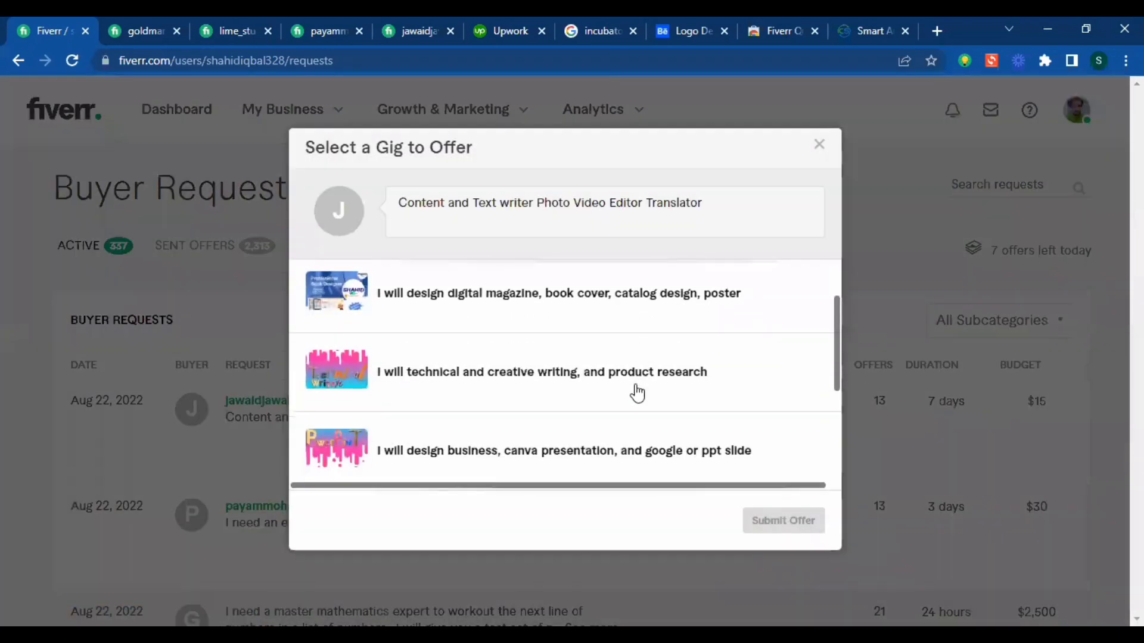
click(584, 319)
scroll(654, 432, down, 5)
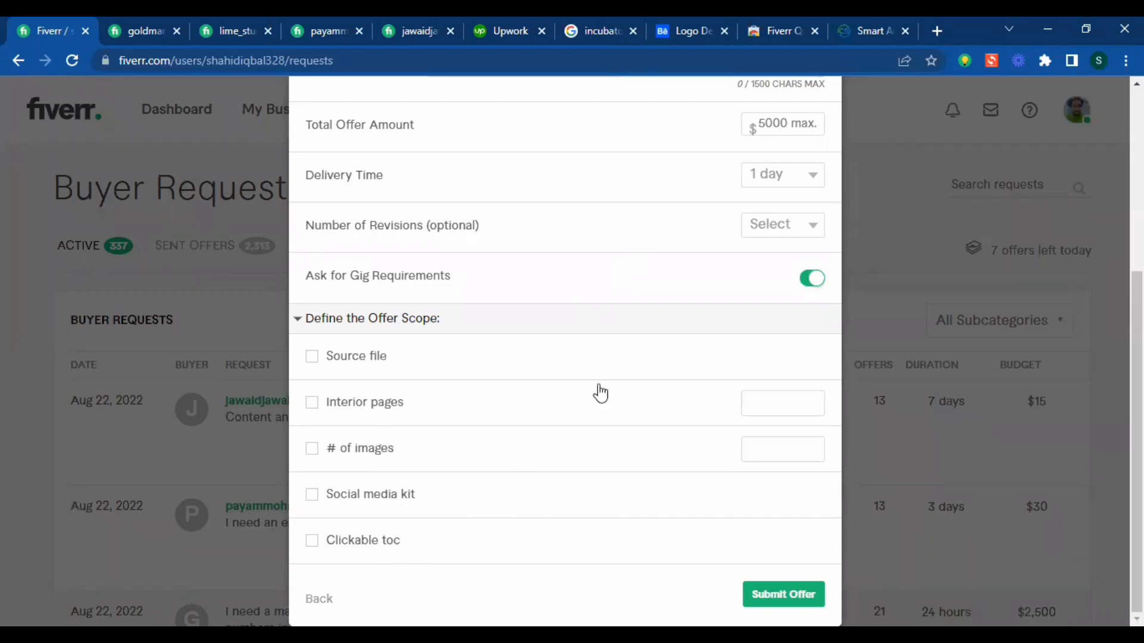
scroll(597, 394, up, 5)
click(819, 145)
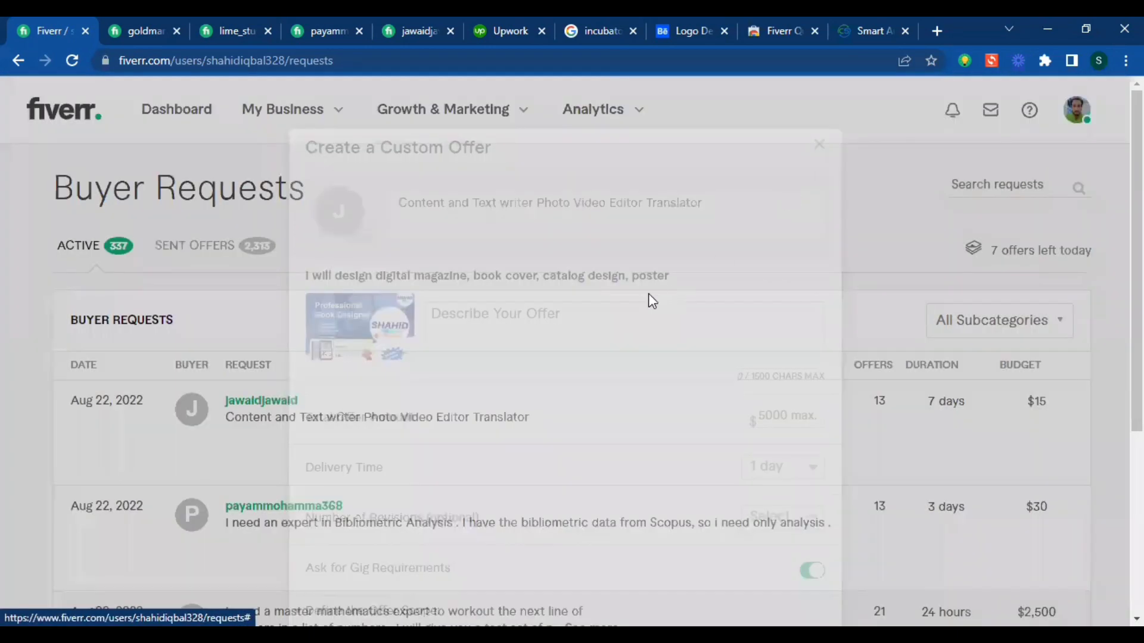
scroll(645, 298, down, 3)
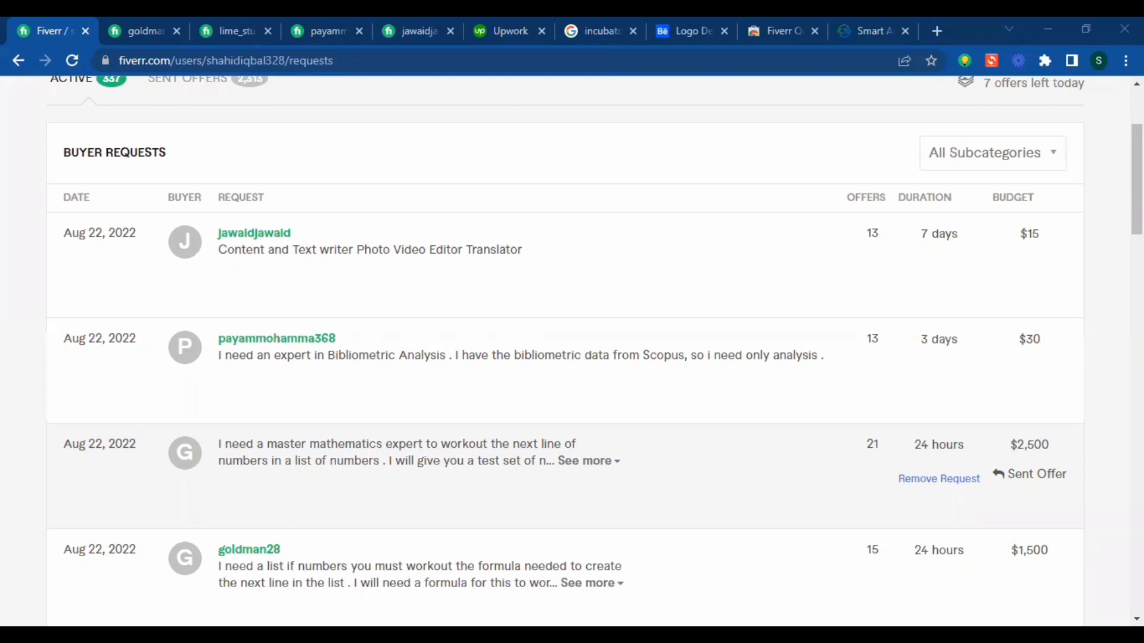
mouse_move(621, 541)
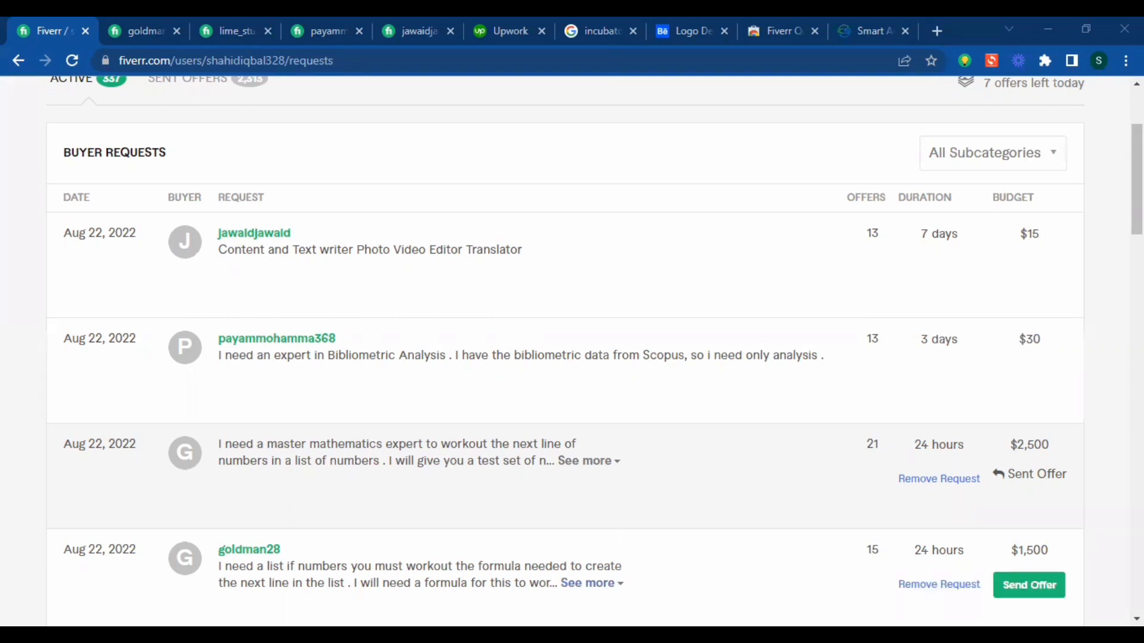